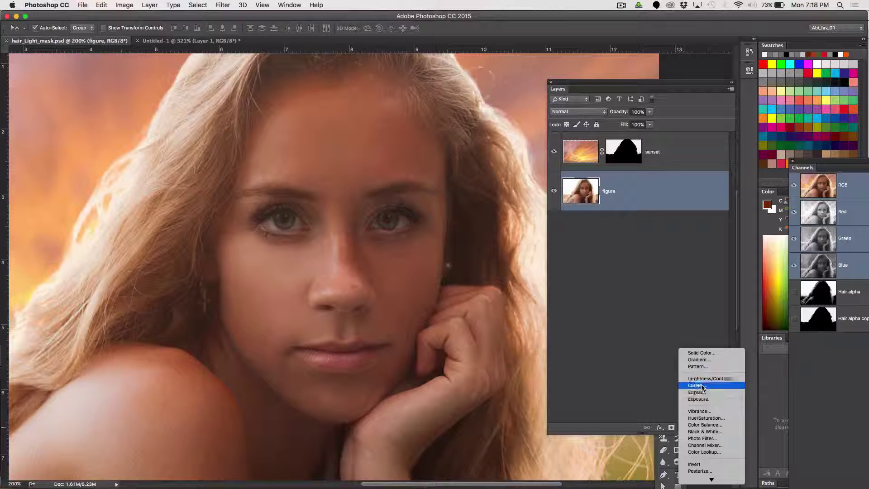
- Add a Levels adjustment layer above the figure layer with input black at 8 and input white at 204
left_click(703, 386)
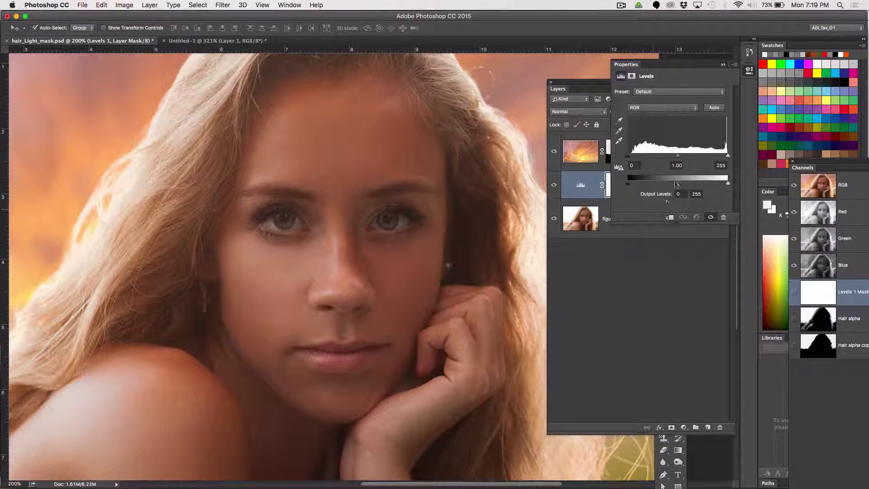
left_click_drag(629, 184, 627, 158)
left_click_drag(727, 156, 708, 156)
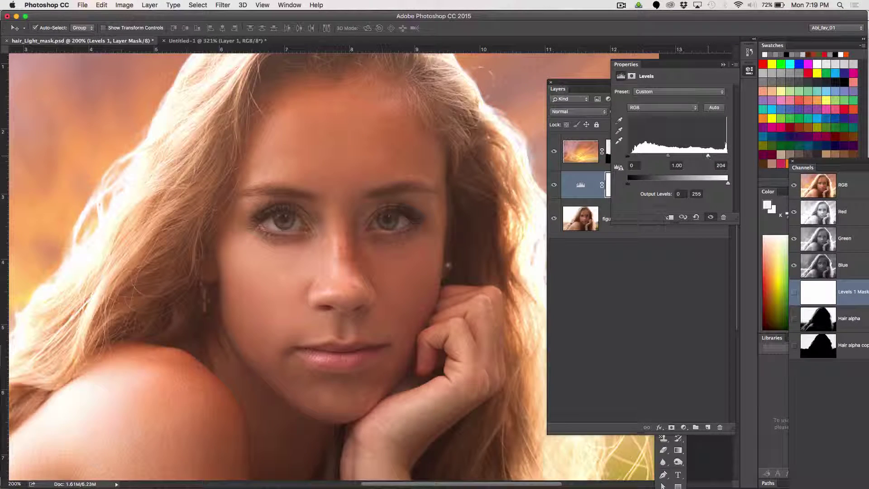
left_click_drag(630, 158, 630, 160)
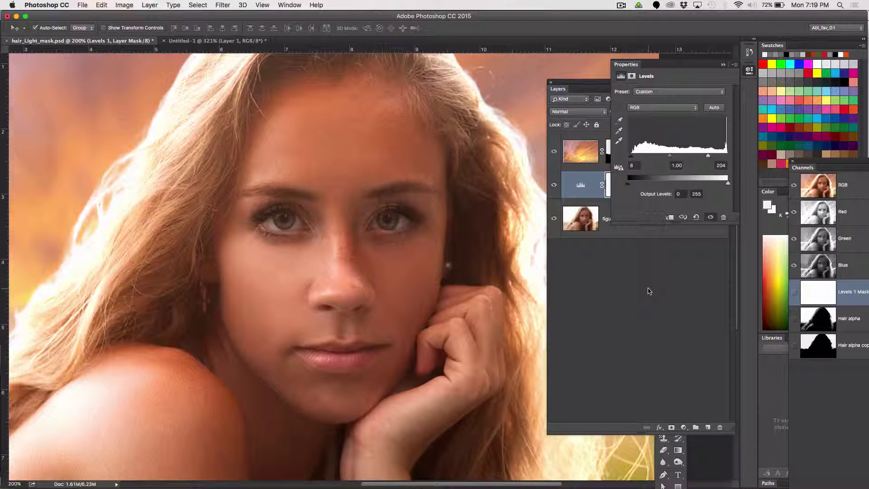
- Invert the Levels 1 layer mask to black to hide the brightening
left_click(650, 290)
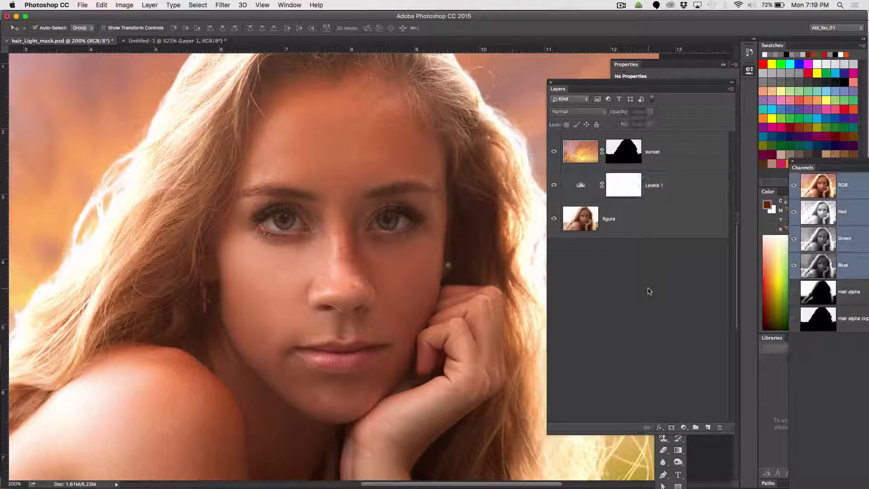
left_click(622, 187)
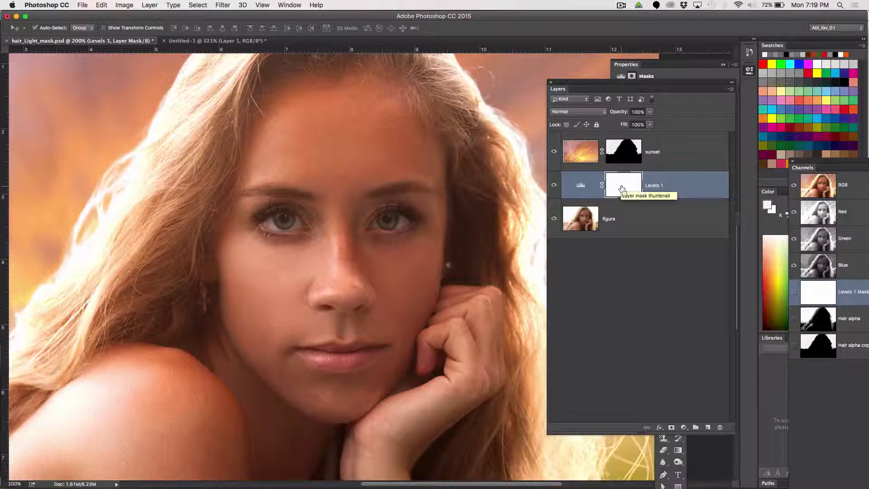
key("super+i")
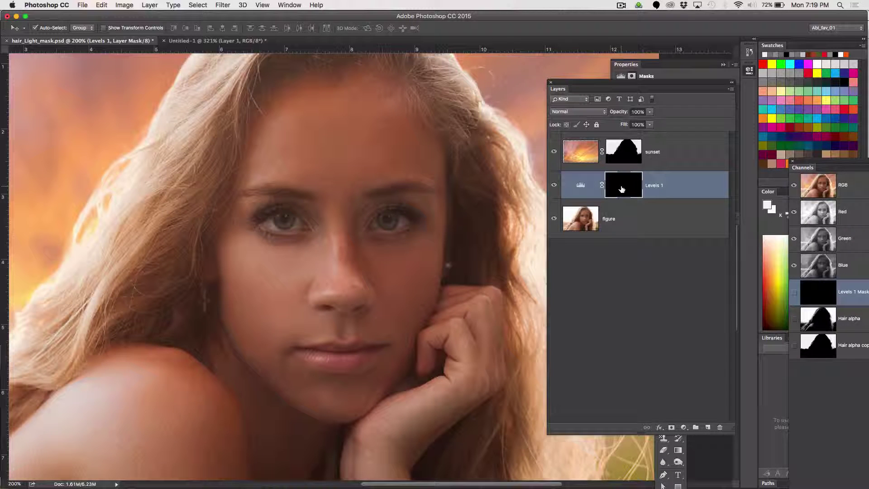
- Activate the Brush tool and move the Layers and Tools panels clear of the portrait
key("b")
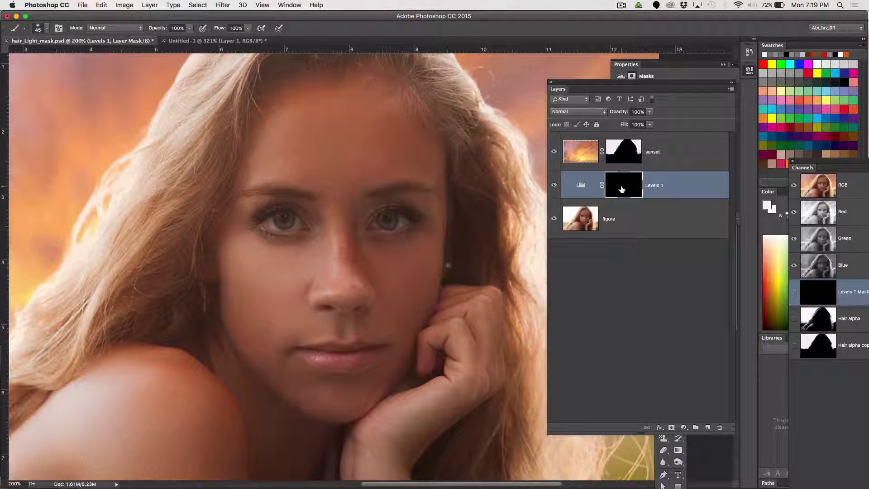
left_click_drag(588, 83, 808, 133)
left_click_drag(763, 159, 808, 108)
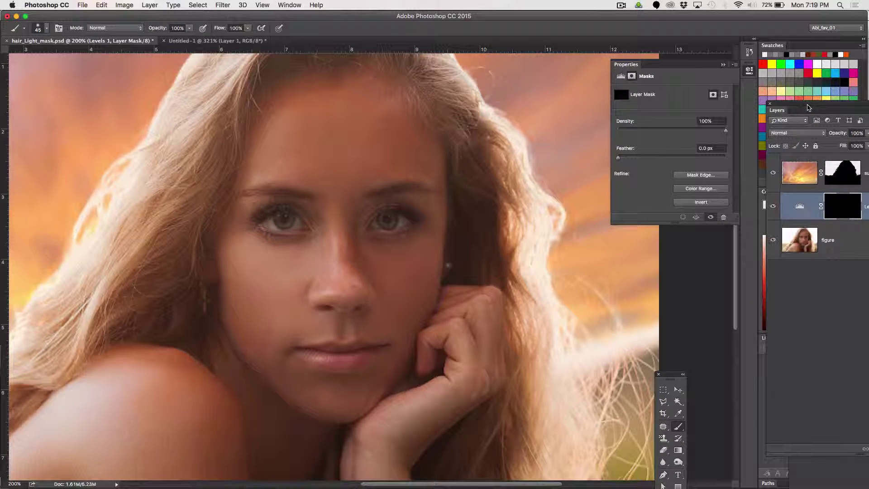
left_click_drag(670, 375, 666, 241)
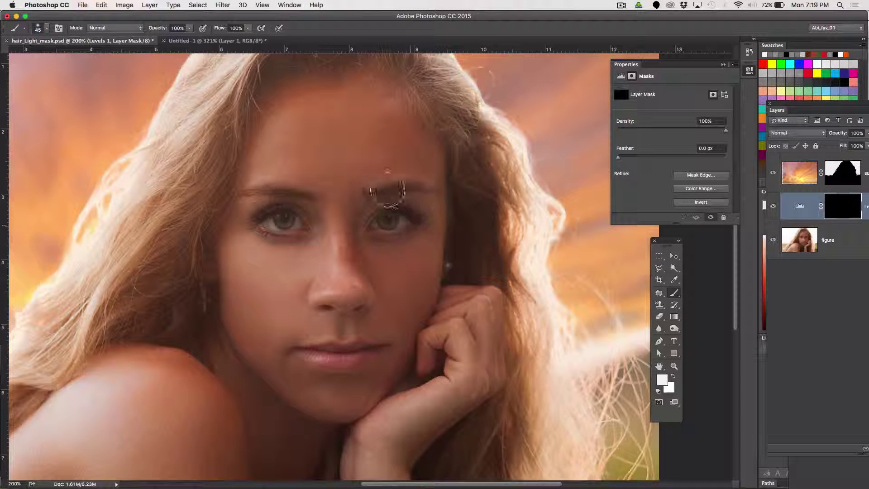
- Paint white over both eyes on the Levels 1 mask with a 45 px brush at 52% opacity and 0% hardness
left_click(189, 28)
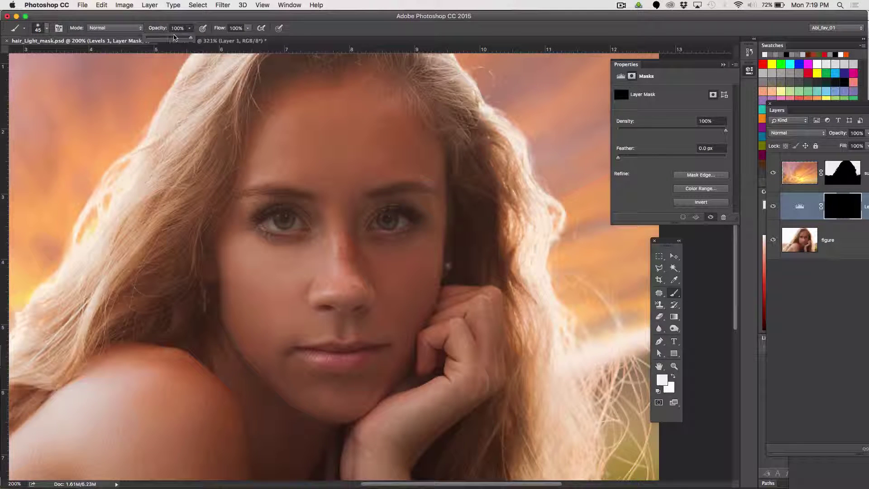
left_click_drag(175, 37, 166, 39)
left_click(46, 30)
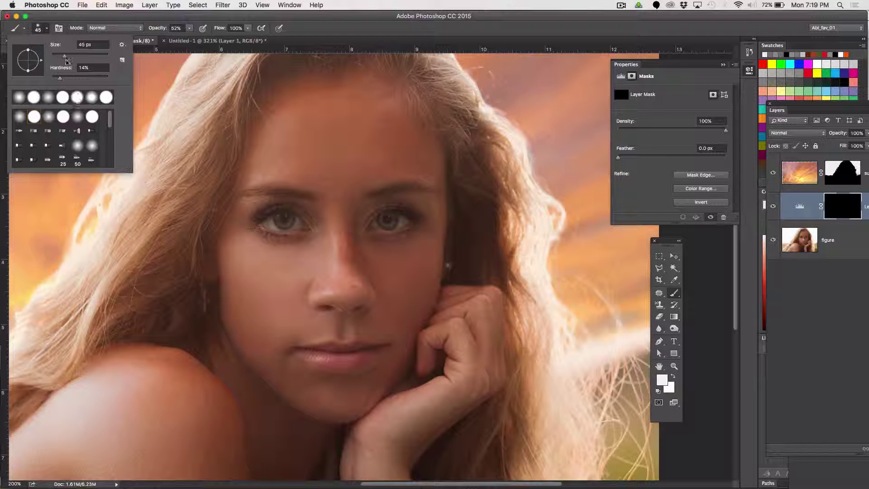
left_click_drag(62, 82, 48, 81)
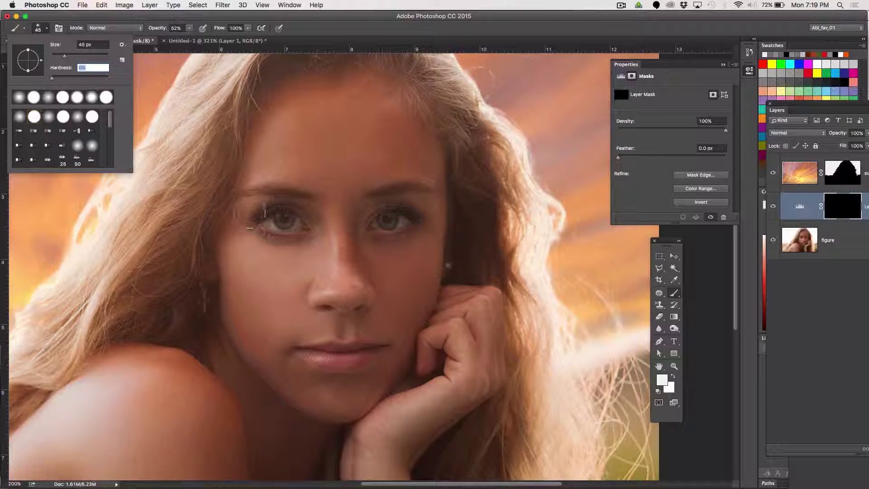
mouse_move(281, 219)
left_mouse_down()
mouse_move(289, 218)
mouse_move(272, 221)
mouse_move(293, 222)
left_mouse_up()
mouse_move(382, 217)
left_mouse_down()
mouse_move(401, 219)
mouse_move(387, 219)
left_mouse_up()
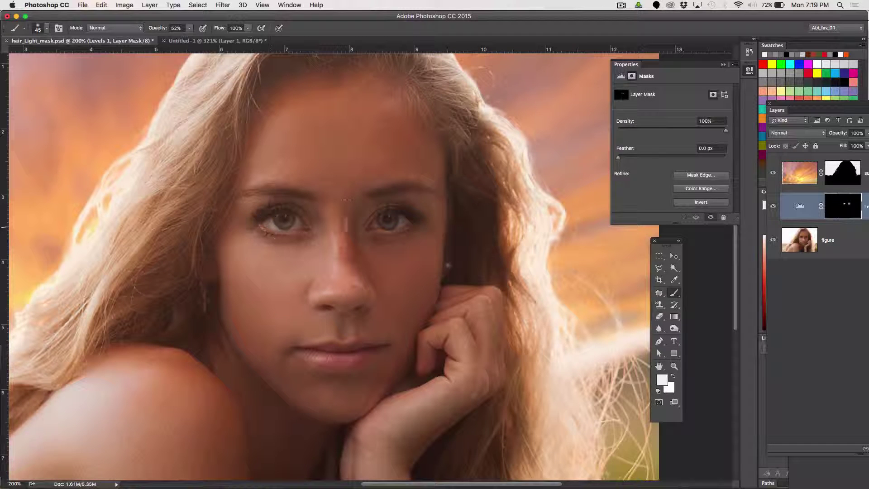
- Compare the eyes with and without the Levels 1 adjustment by toggling that layer's visibility
left_click(772, 207)
left_click(771, 207)
left_click(772, 206)
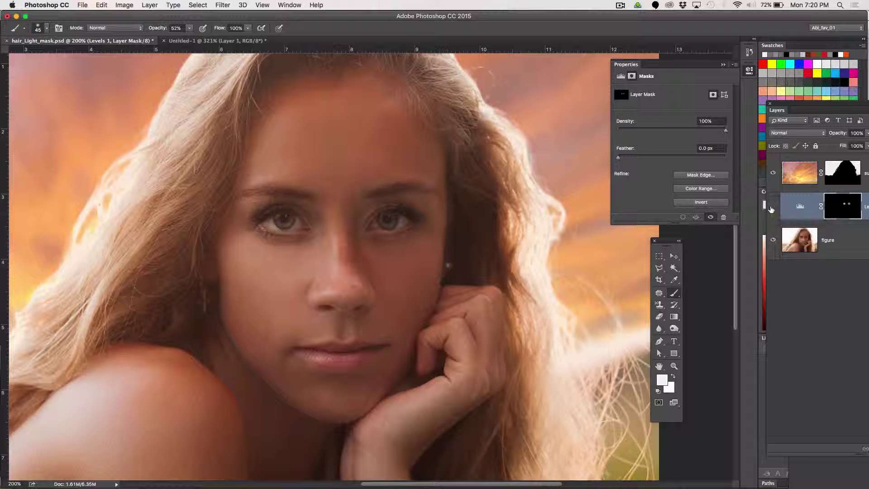
left_click(771, 207)
left_click(772, 207)
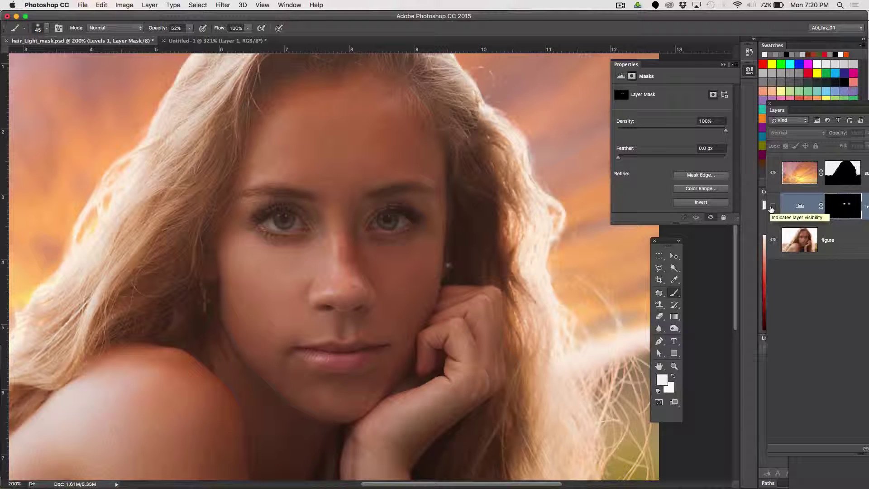
left_click(772, 207)
left_click(772, 207)
left_click(772, 206)
left_click(772, 207)
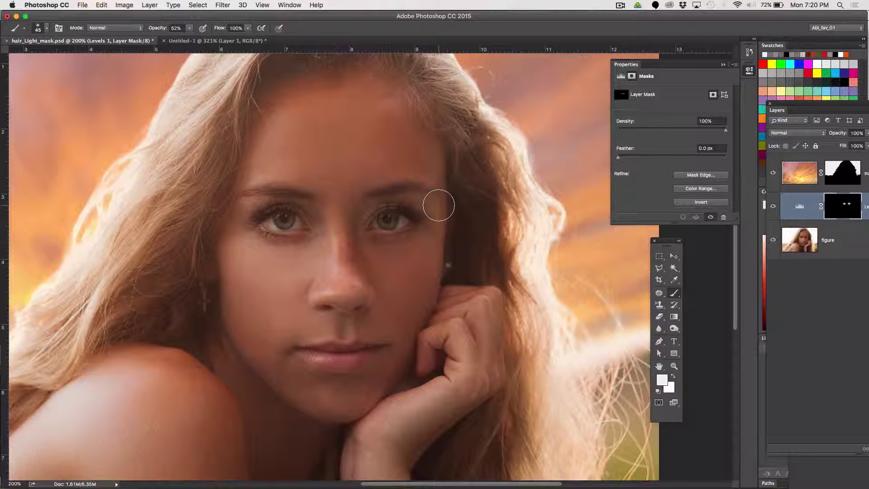
- Enlarge the brush to 125 px and paint white on the Levels 1 mask around the eye nearest the hand
key("]")
key("]")
key("]")
key("]")
key("]")
key("]")
key("]")
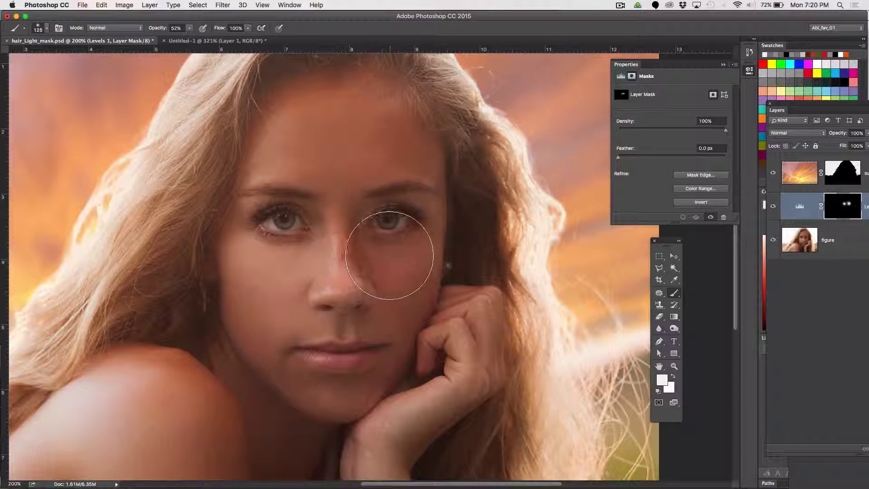
key("super+minus")
key("super+minus")
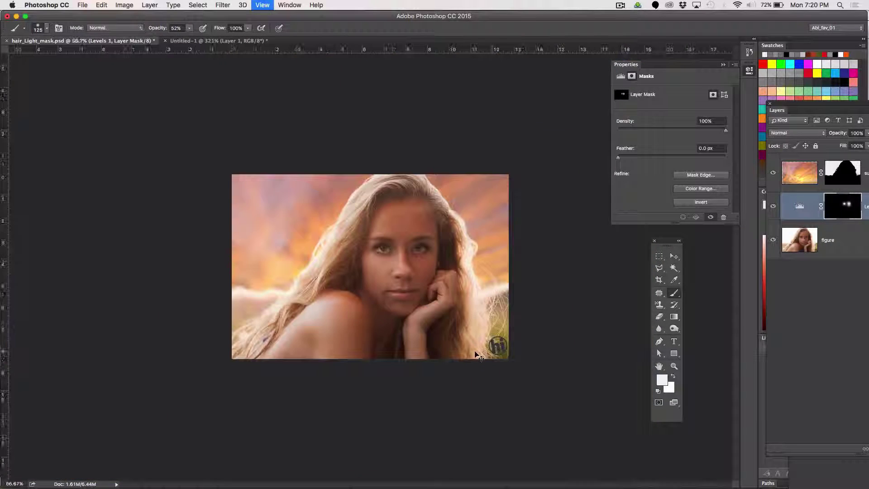
key("super+equal")
key("super+equal")
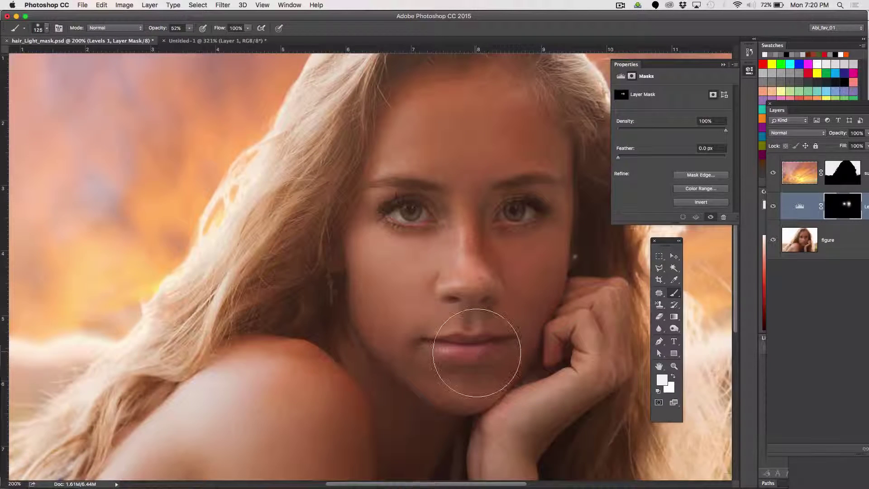
- Toggle the Levels 1 layer's visibility to examine the brightening over the wider eye area
left_click(772, 207)
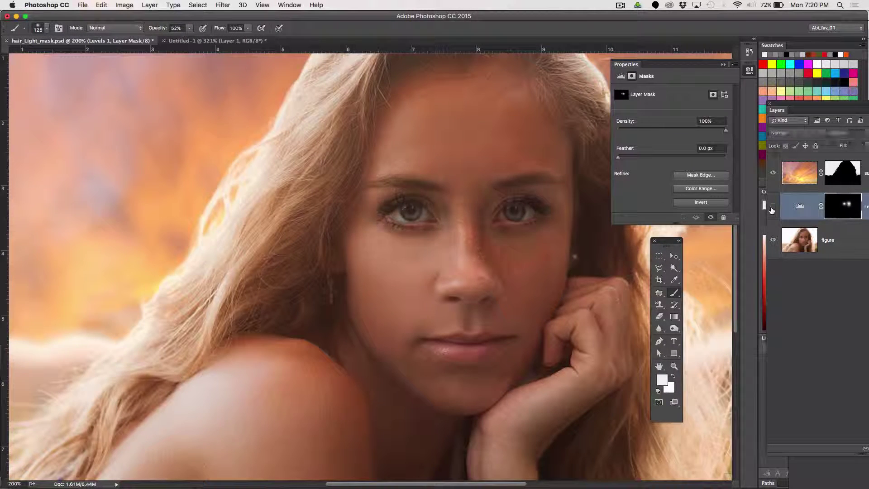
left_click(772, 208)
left_click(771, 208)
left_click(772, 208)
left_click(771, 207)
left_click(771, 208)
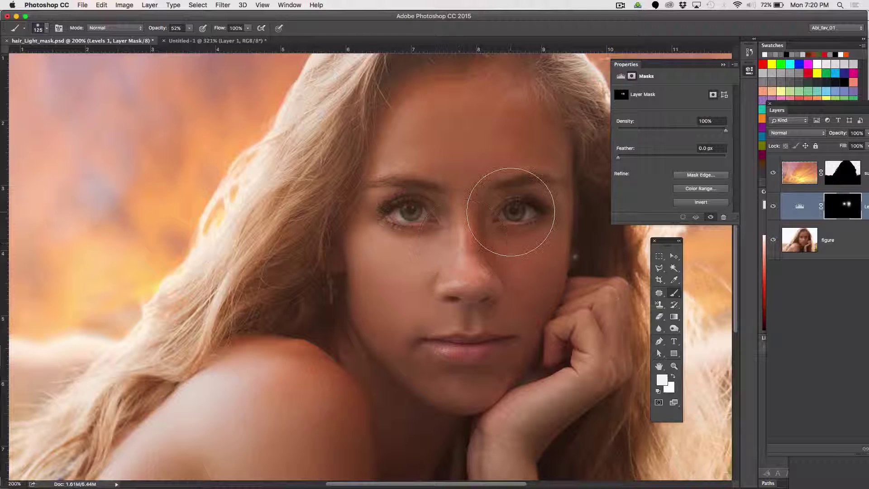
- Brighten the eye and cheek nearest the hand further on the Levels 1 mask and save the document
mouse_move(540, 204)
left_mouse_down()
mouse_move(538, 239)
mouse_move(537, 221)
mouse_move(505, 214)
left_mouse_up()
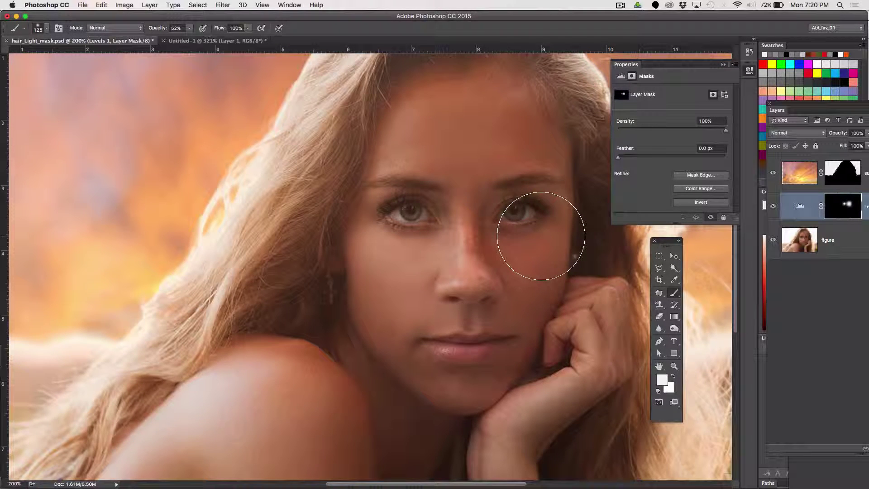
scroll(543, 239, "down", 2)
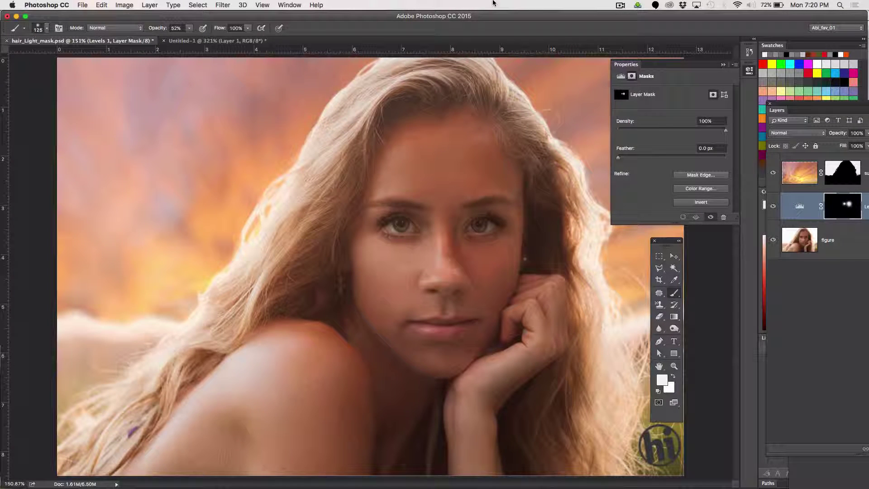
key("super+s")
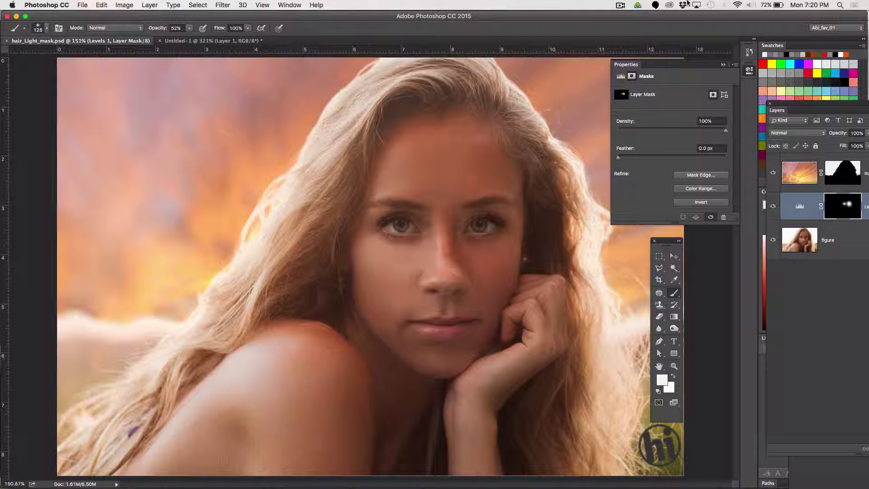
left_click(620, 5)
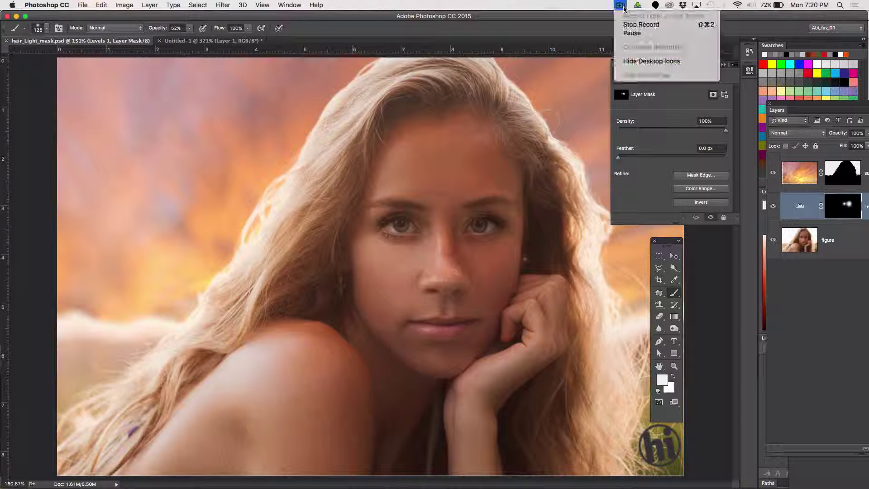
left_click(632, 33)
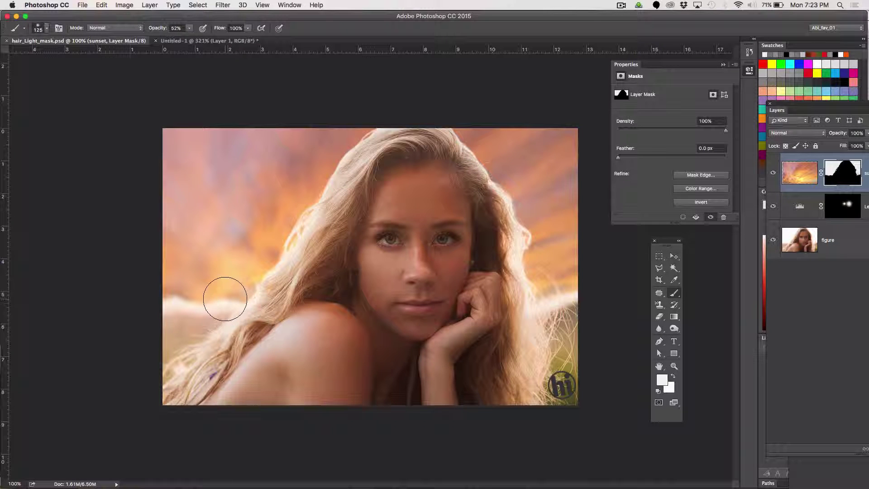
- Paint white on the sunset layer mask over the bright horizon on both sides of the figure, reducing the brush to 50 px
mouse_move(225, 294)
left_mouse_down()
mouse_move(143, 301)
mouse_move(225, 295)
left_mouse_up()
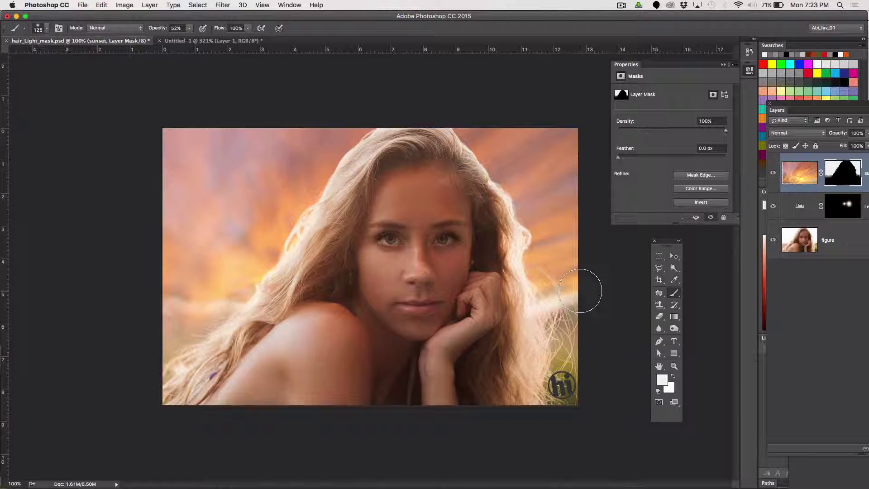
key("bracketleft")
key("bracketleft")
key("bracketleft")
key("bracketleft")
key("bracketleft")
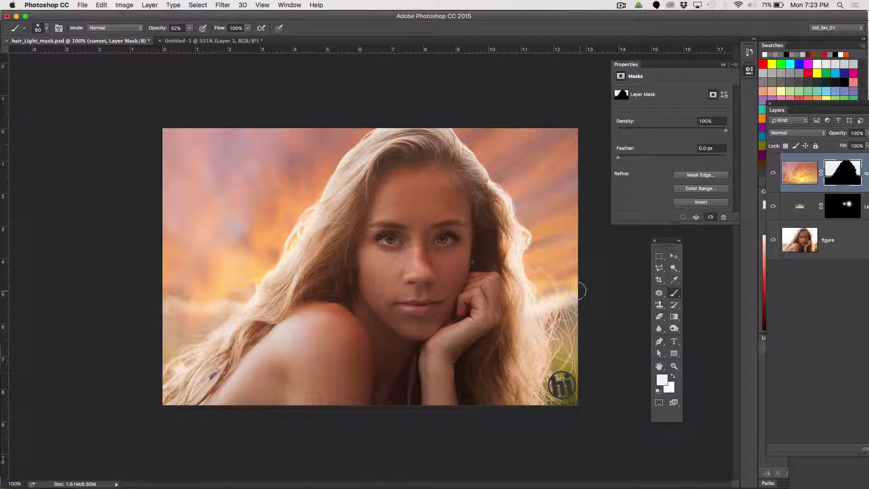
key("bracketleft")
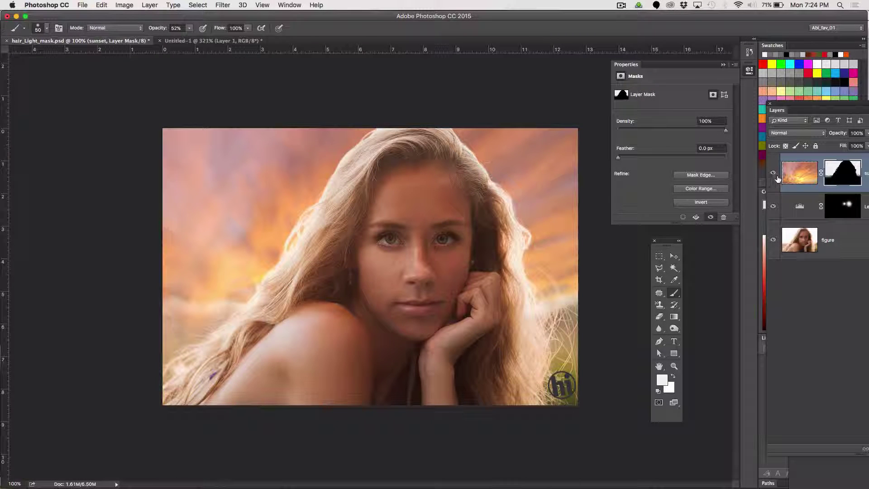
- Unlink the sunset image from its mask and move the sunset image slightly downward behind the figure
left_click(800, 174)
left_click(826, 175)
left_click(801, 179)
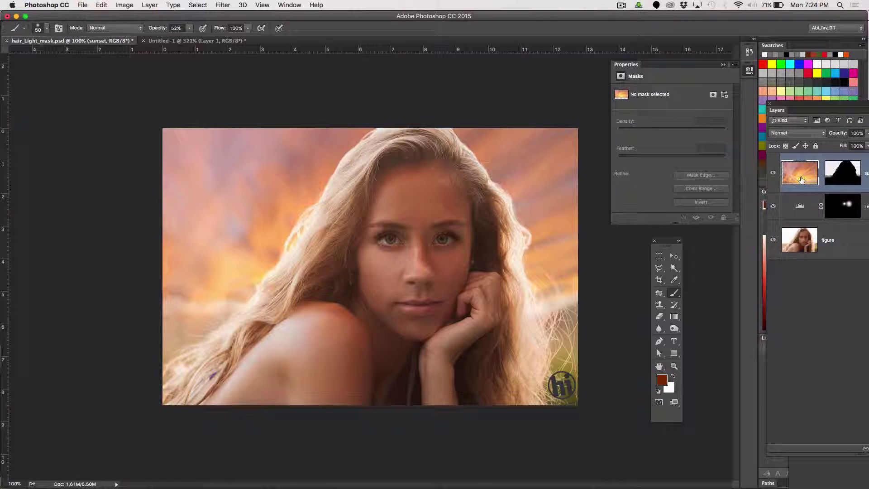
key("v")
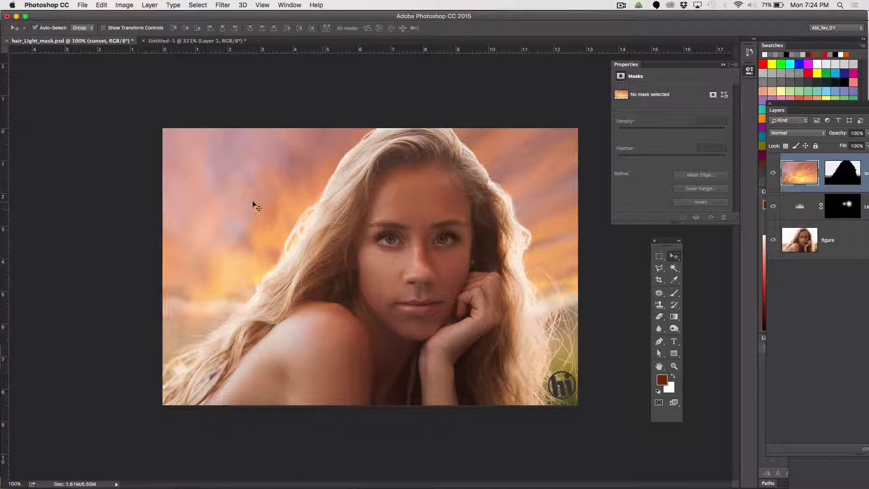
left_click_drag(249, 199, 249, 223)
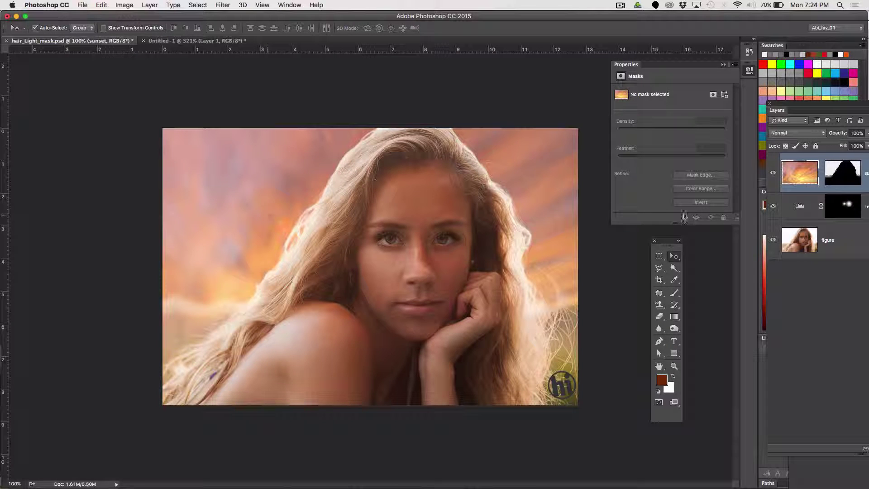
- Paint white on the sunset layer mask along the horizon beside the long hair on the image's left
left_click(841, 181)
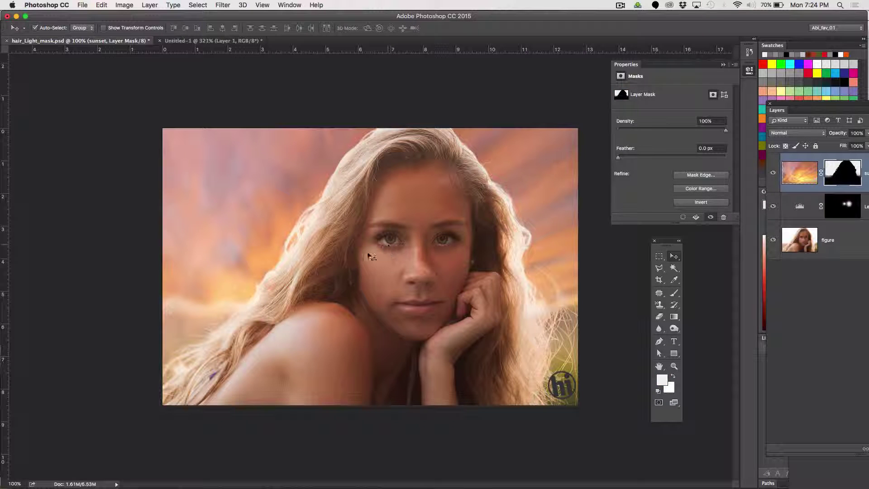
key("b")
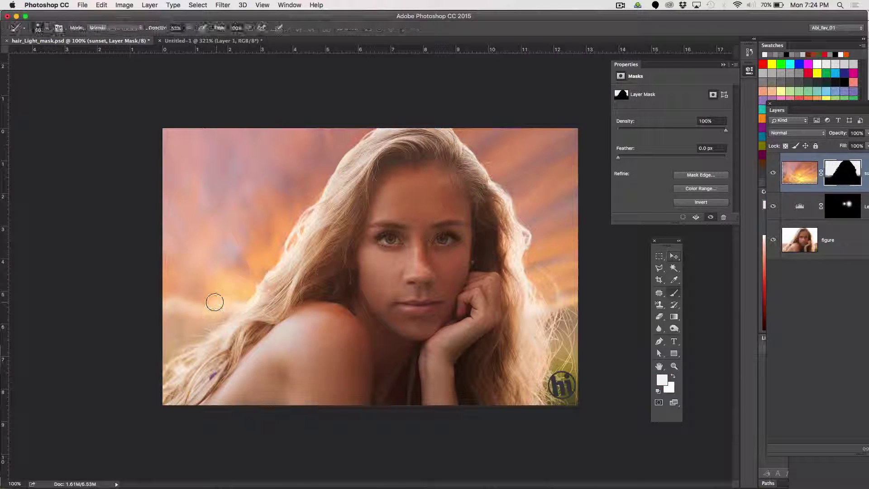
left_click_drag(192, 306, 234, 304)
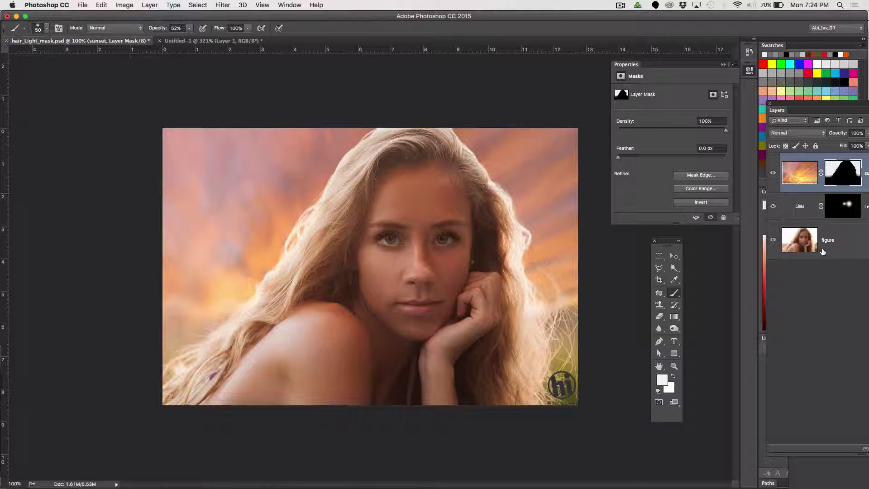
- Save the document and add a new blank layer directly above the figure layer
key("super+s")
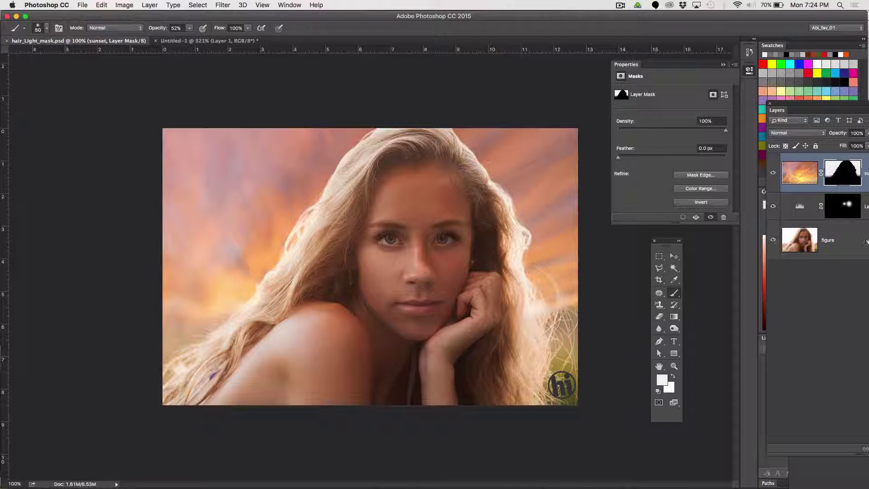
left_click(811, 242)
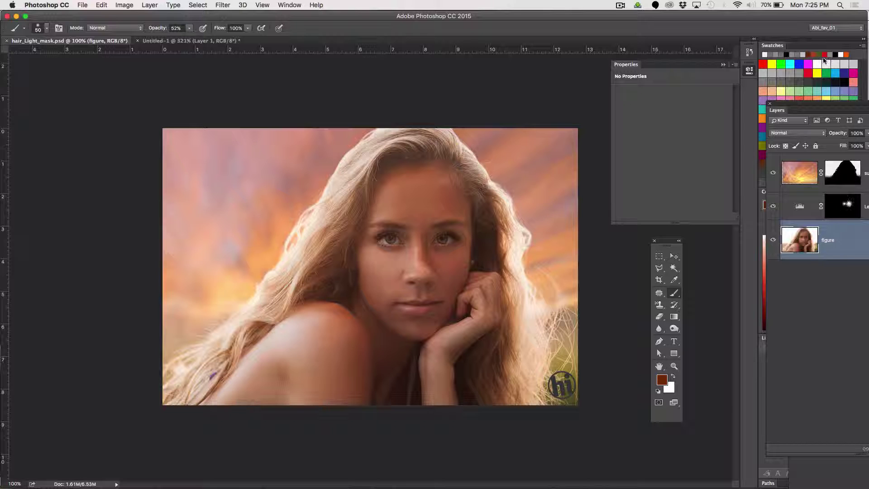
left_click_drag(811, 105, 686, 53)
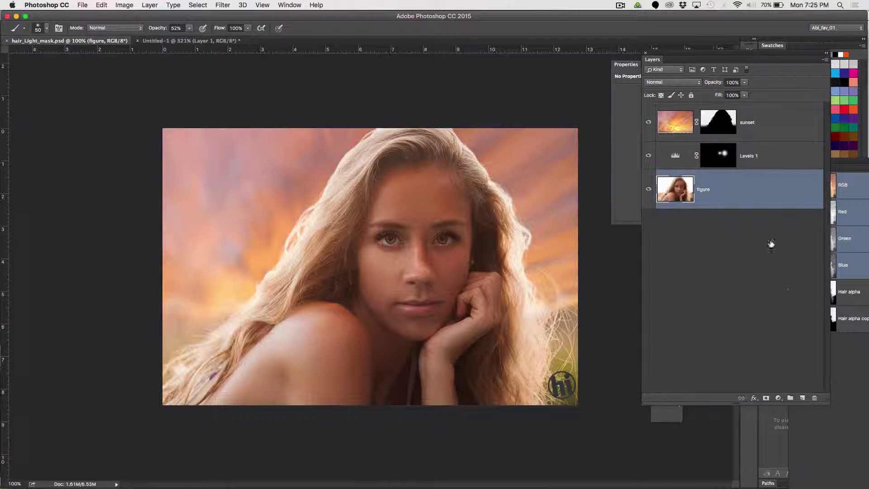
left_click(802, 398)
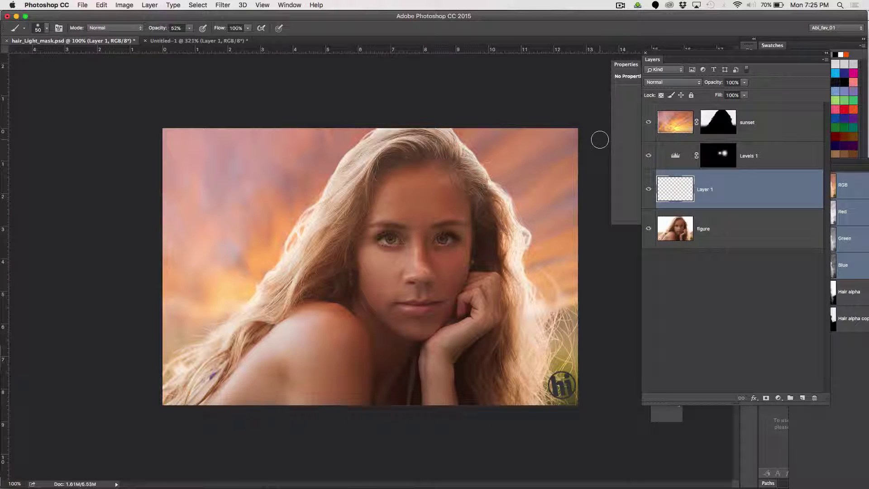
- Sample a light orange from the sunset sky beside the hair as the foreground color
key("i")
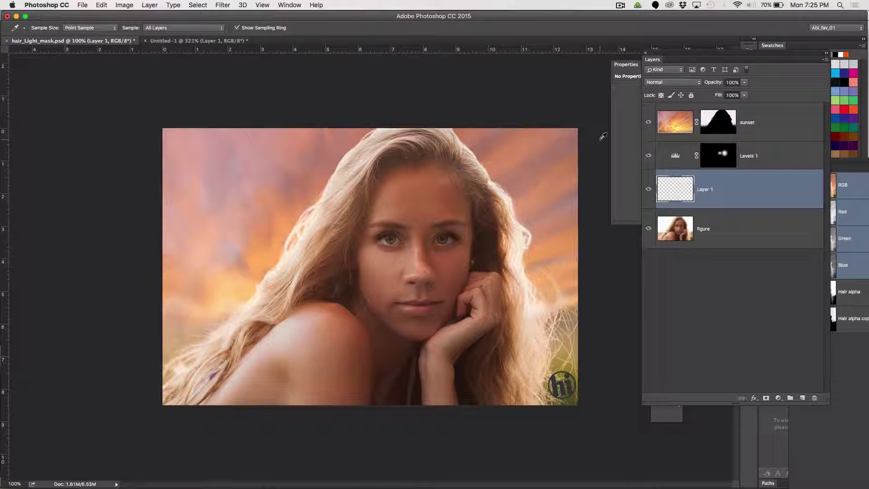
left_click(252, 278)
left_click_drag(664, 55, 727, 87)
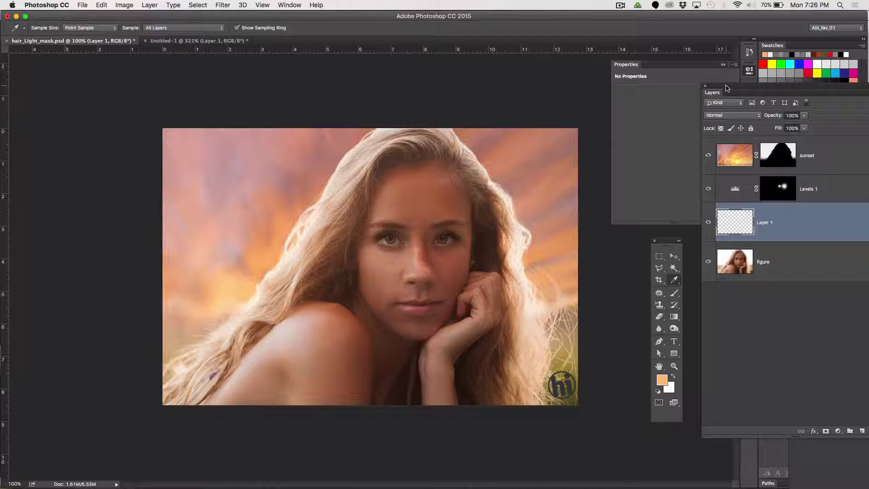
- Enlarge the brush to 175 px and paint the light orange over the hair on both sides of the face on Layer 1
left_click(673, 293)
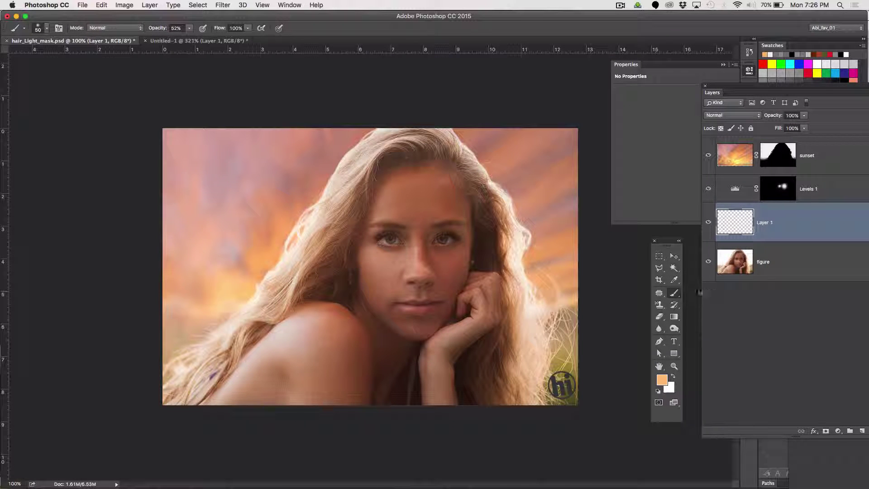
key("bracketright")
key("bracketright")
key("bracketright")
key("bracketright")
key("bracketright")
key("bracketright")
key("bracketright")
key("bracketright")
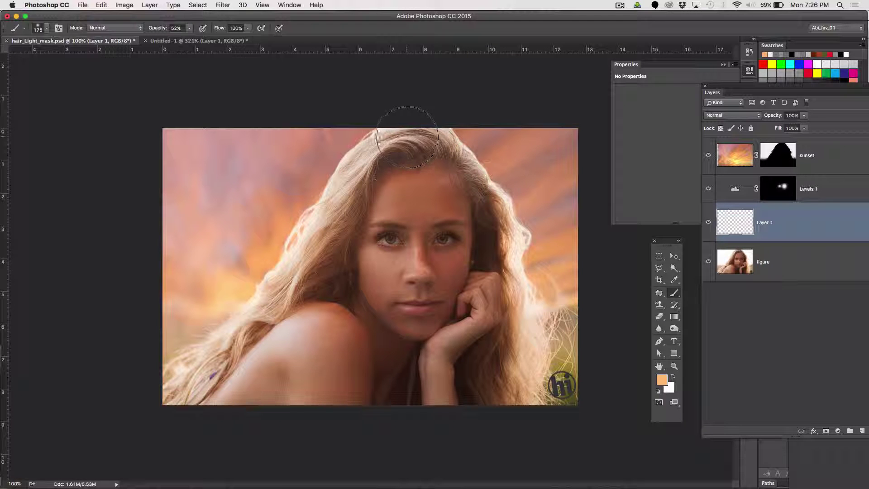
mouse_move(408, 138)
left_mouse_down()
mouse_move(376, 146)
mouse_move(224, 337)
mouse_move(193, 355)
mouse_move(164, 398)
left_mouse_up()
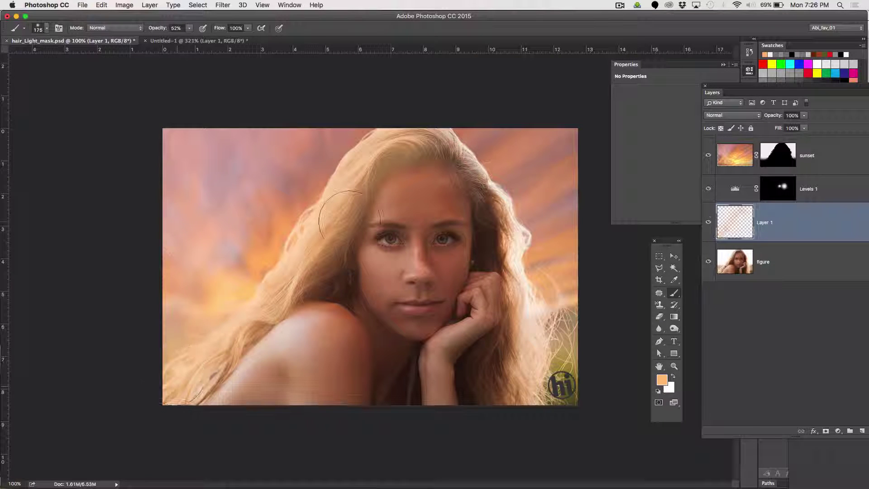
mouse_move(452, 136)
left_mouse_down()
mouse_move(448, 146)
mouse_move(489, 181)
mouse_move(527, 260)
mouse_move(548, 401)
left_mouse_up()
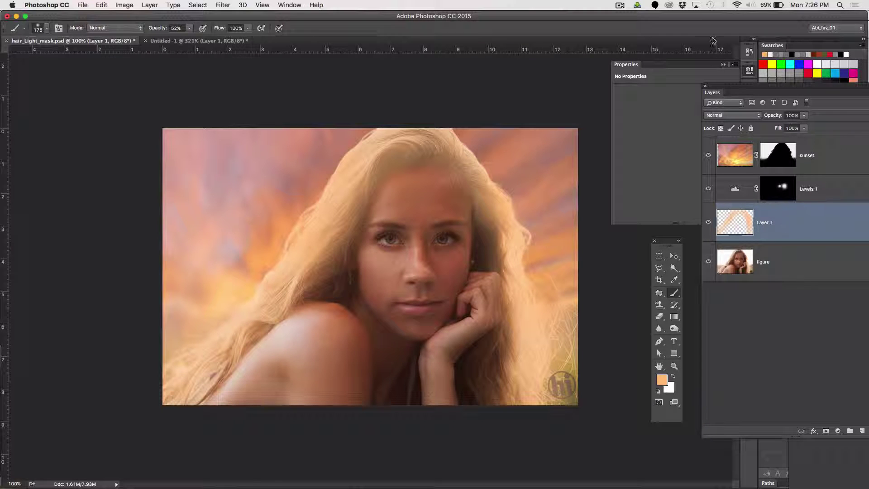
- Try the Overlay, Luminosity and Color Dodge blend modes on the painted hair color layer
left_click_drag(734, 86, 640, 38)
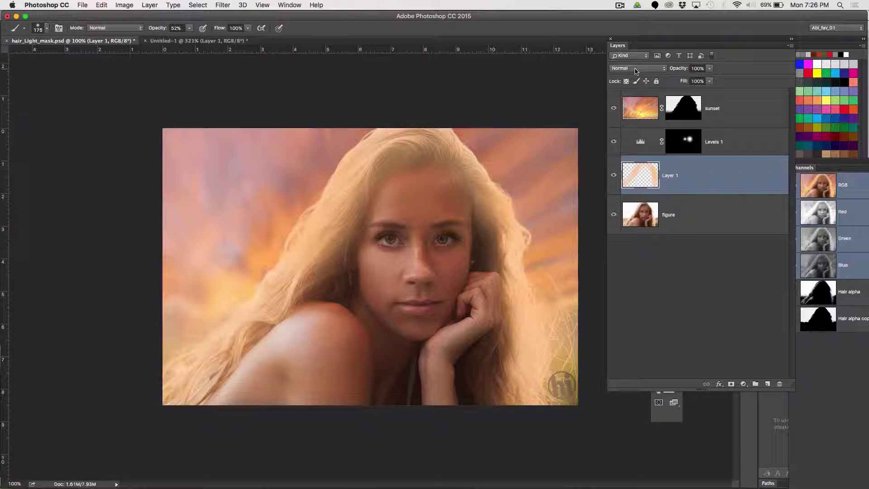
left_click(636, 70)
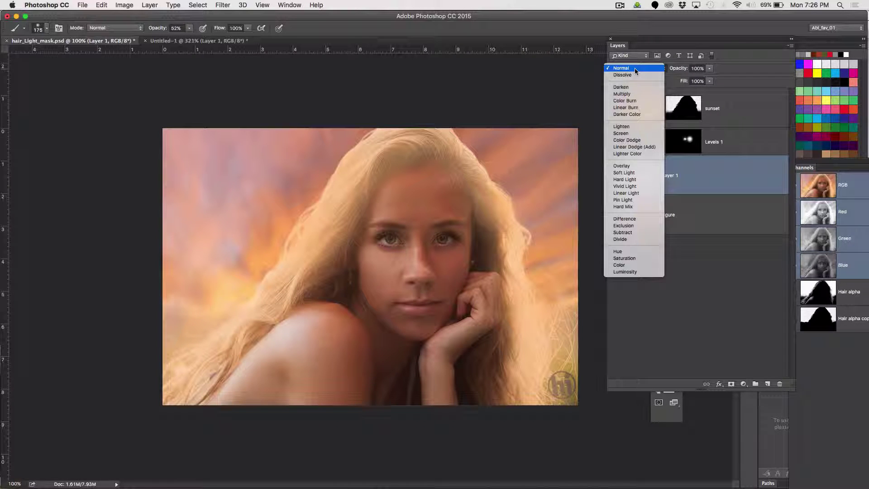
left_click(615, 167)
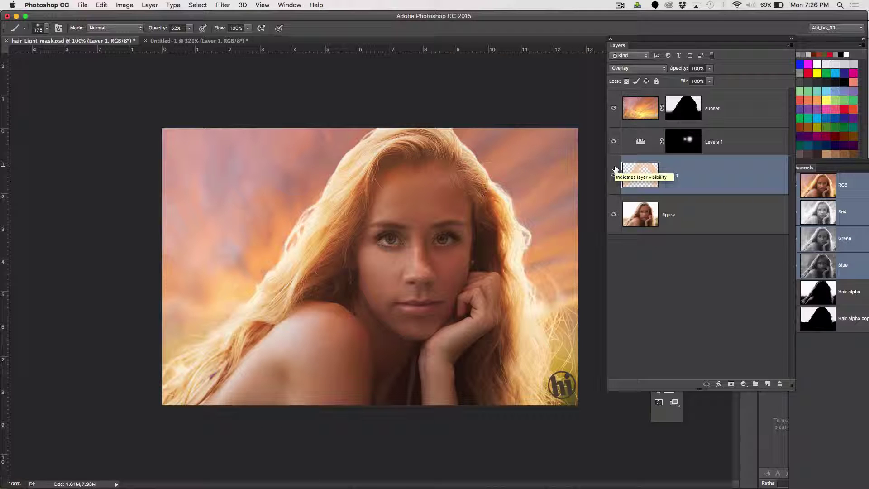
left_click(635, 68)
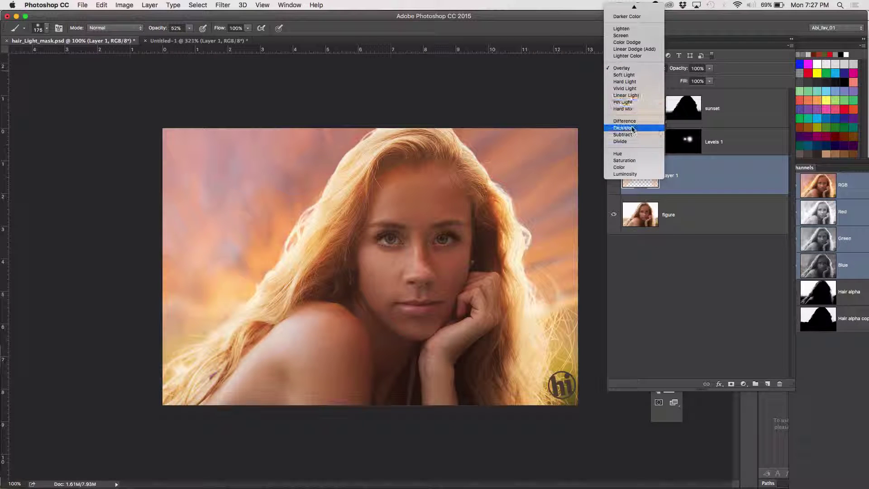
left_click(634, 173)
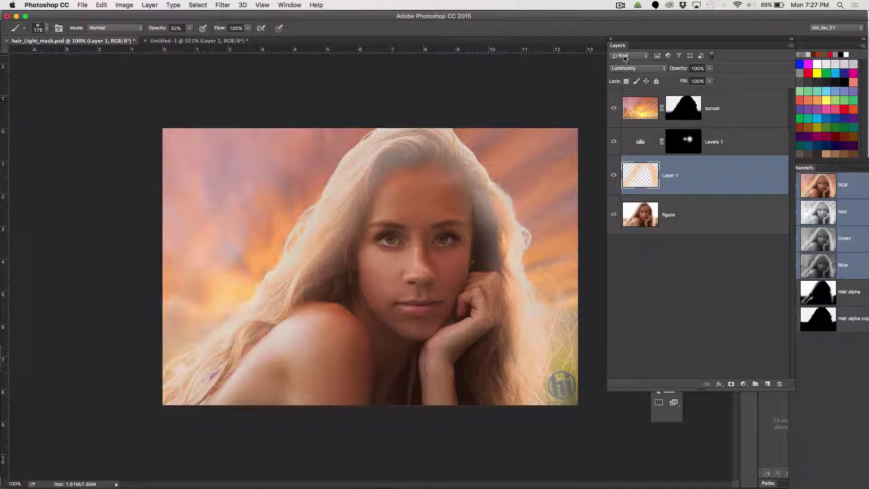
left_click(626, 69)
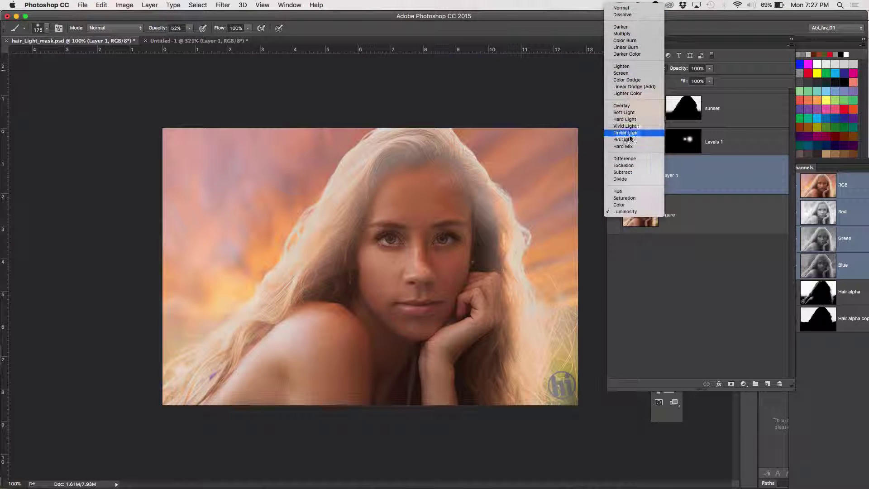
left_click(631, 80)
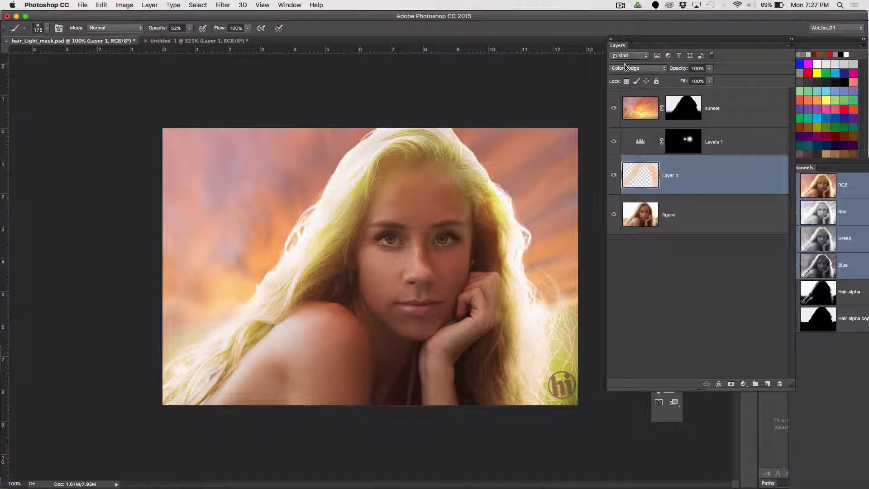
- Set Layer 1's blend mode to Color Burn and toggle its visibility to compare the hair with and without the tint
left_click(627, 68)
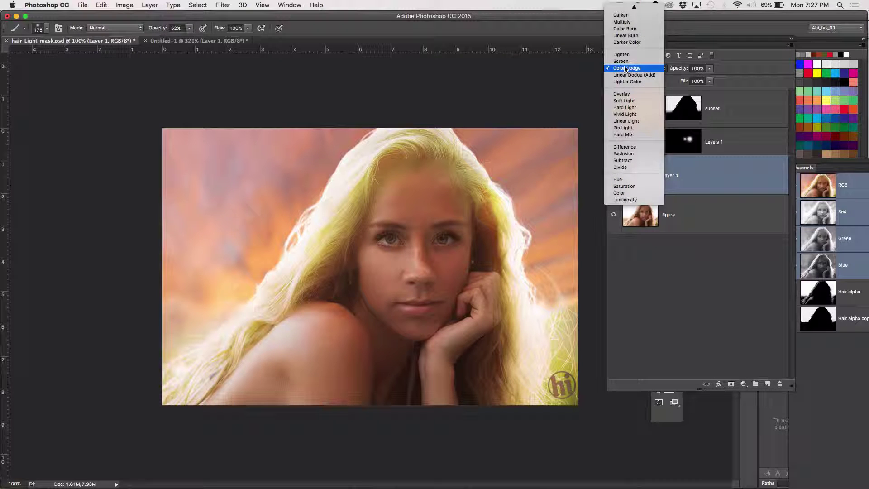
left_click(625, 29)
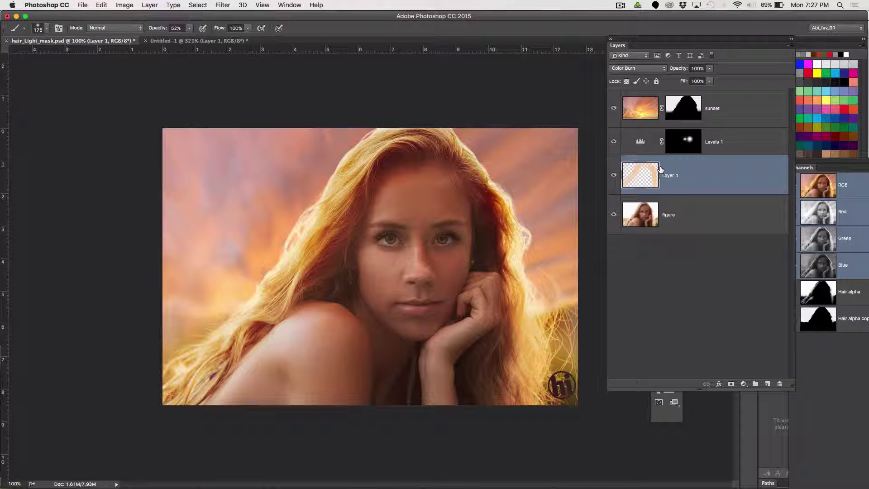
left_click(614, 176)
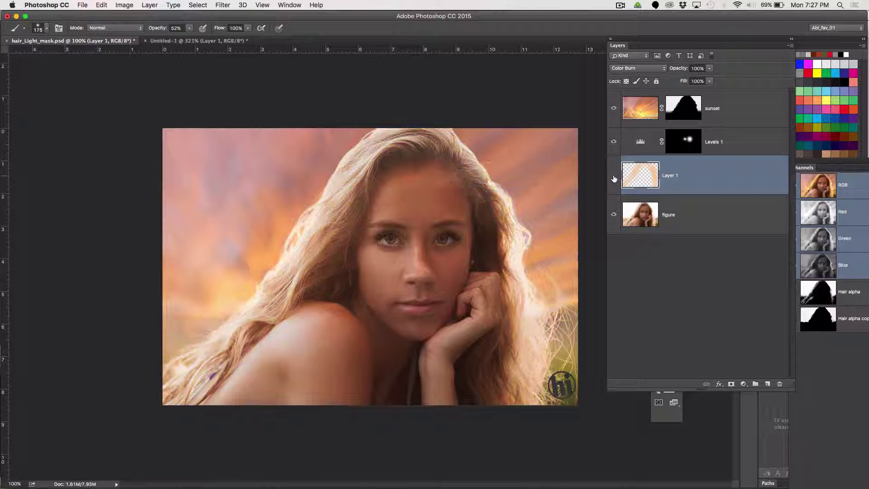
left_click(614, 175)
left_click(614, 176)
left_click(613, 176)
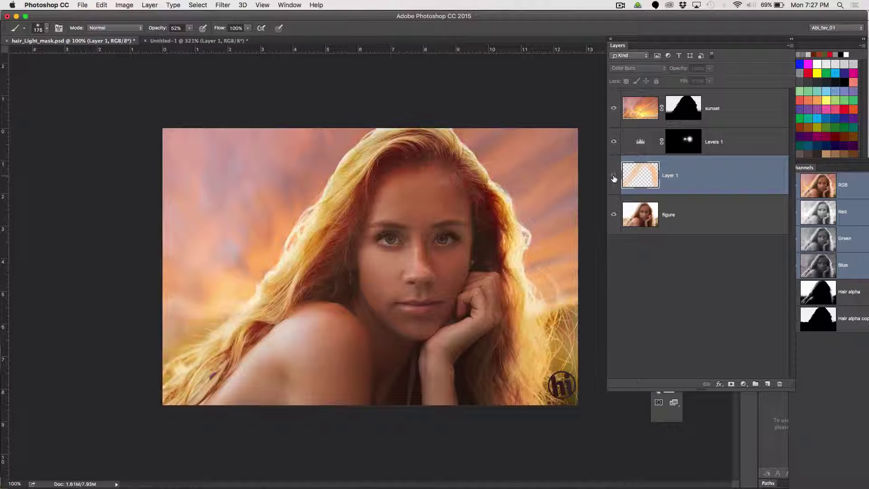
left_click(613, 176)
left_click(614, 176)
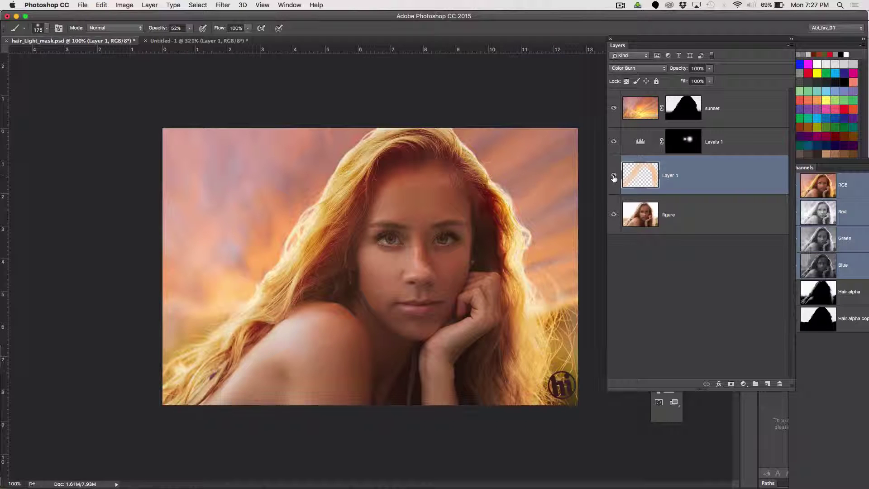
left_click(613, 176)
left_click(613, 175)
left_click(614, 176)
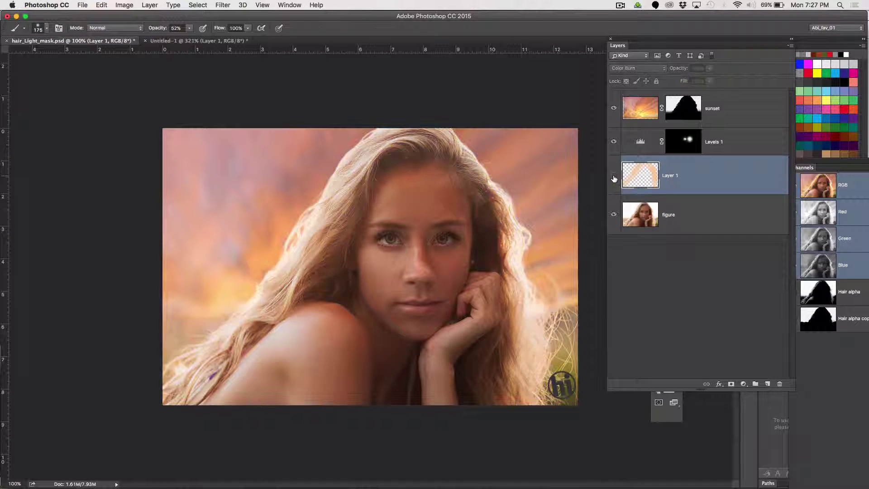
left_click(614, 176)
left_click(614, 176)
left_click(613, 176)
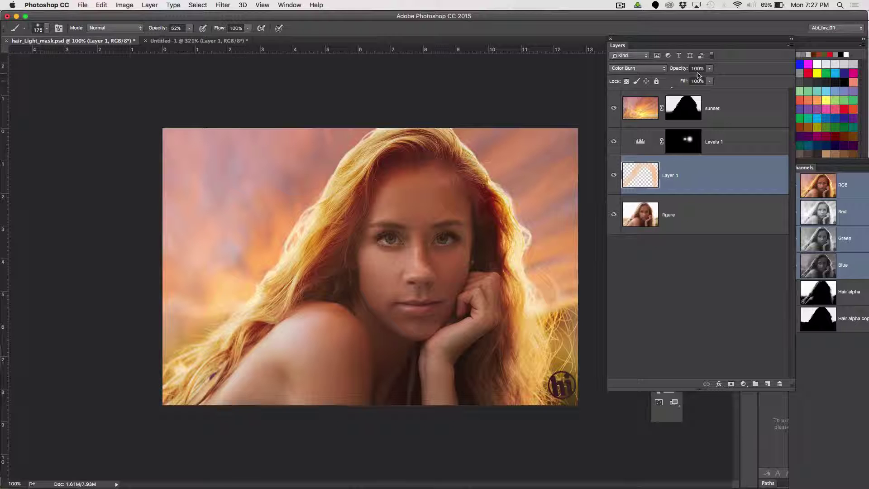
- Lower Layer 1's opacity to 64% and add a layer mask to it
left_click(709, 81)
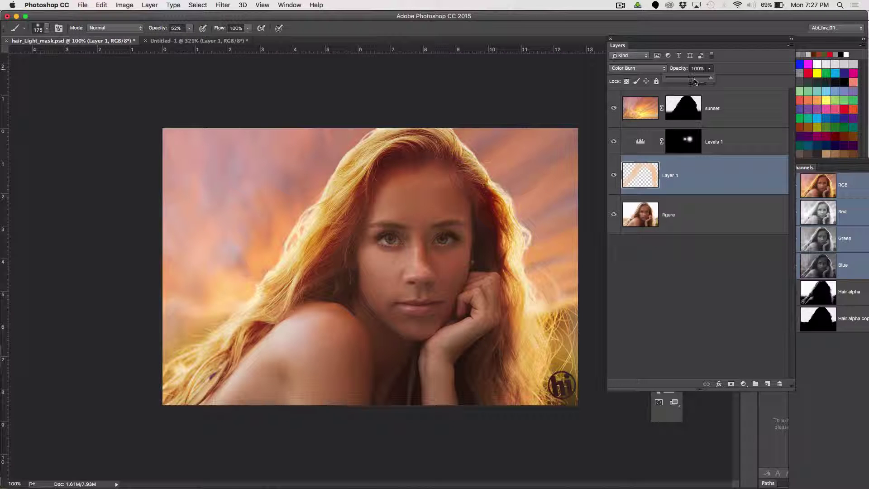
left_click(695, 81)
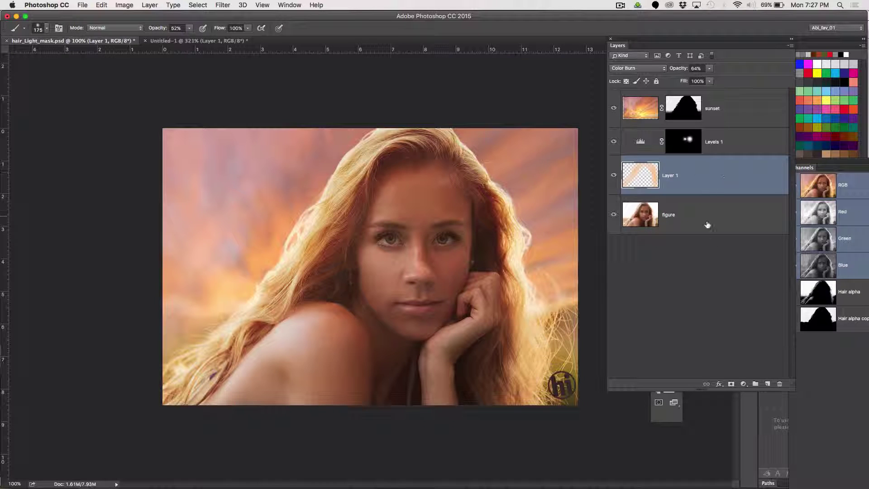
left_click(730, 384)
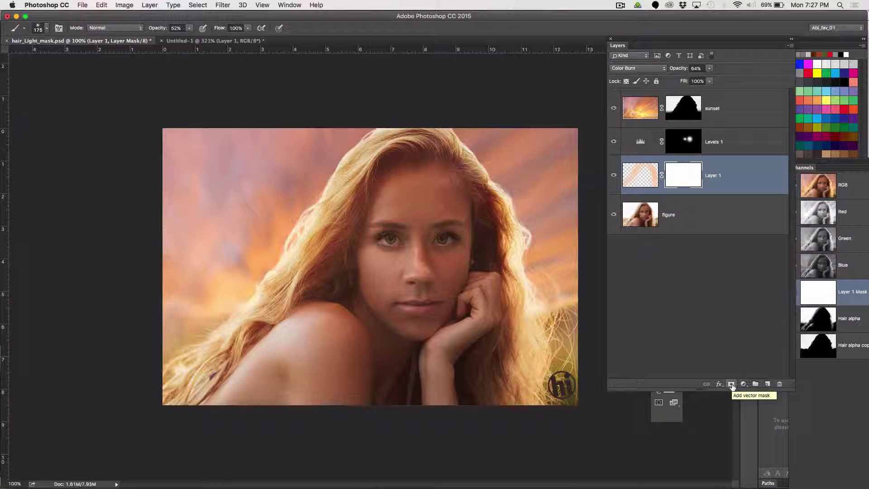
- Reset the painting colors to the default white foreground and black background
left_click(659, 418)
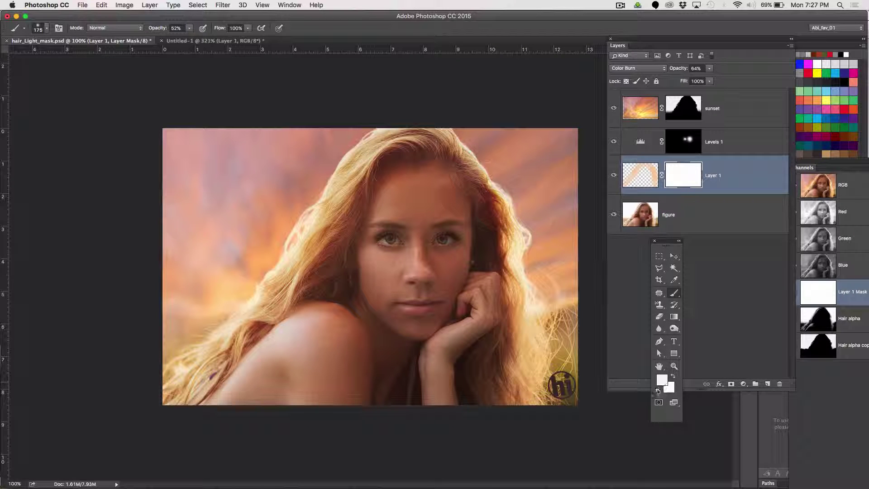
left_click(658, 391)
left_click(672, 375)
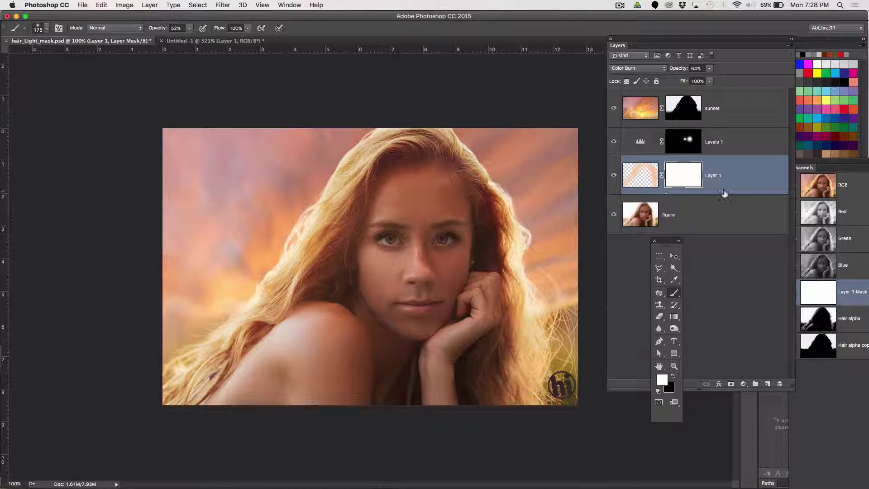
- Target Layer 1's painted image instead of its mask and set the layer's blend mode to Normal
left_click(690, 180)
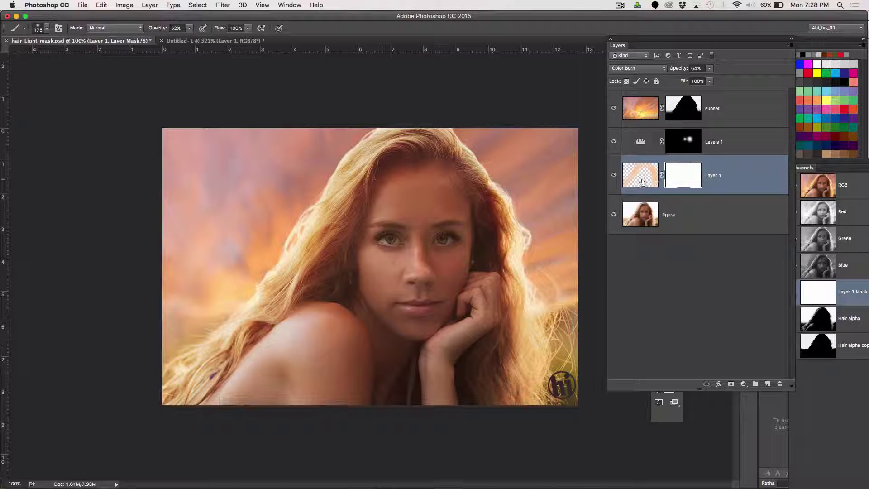
left_click(641, 181)
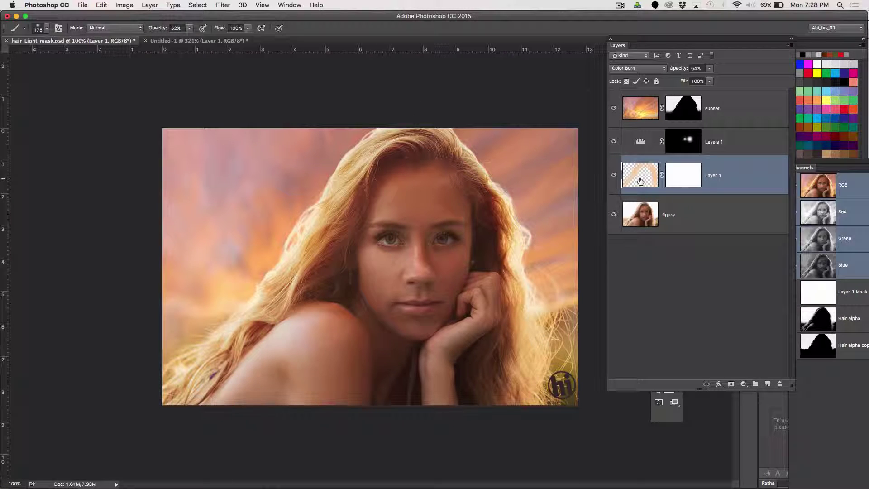
left_click(626, 70)
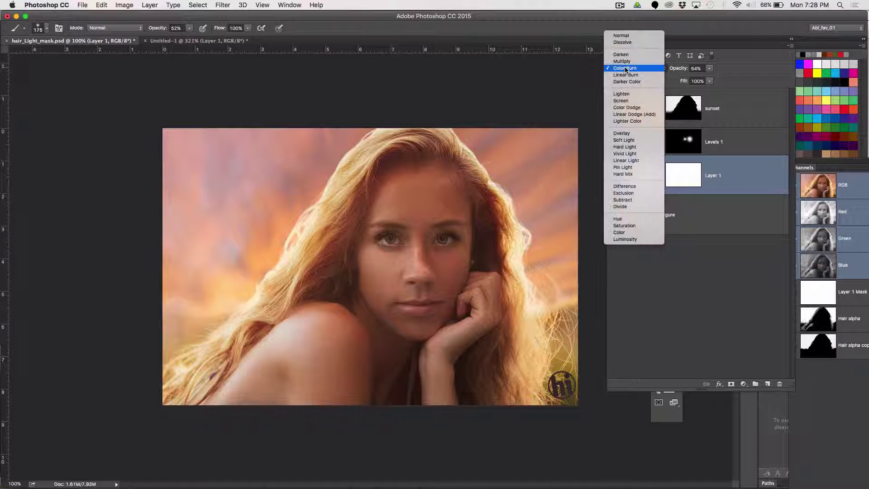
left_click(620, 35)
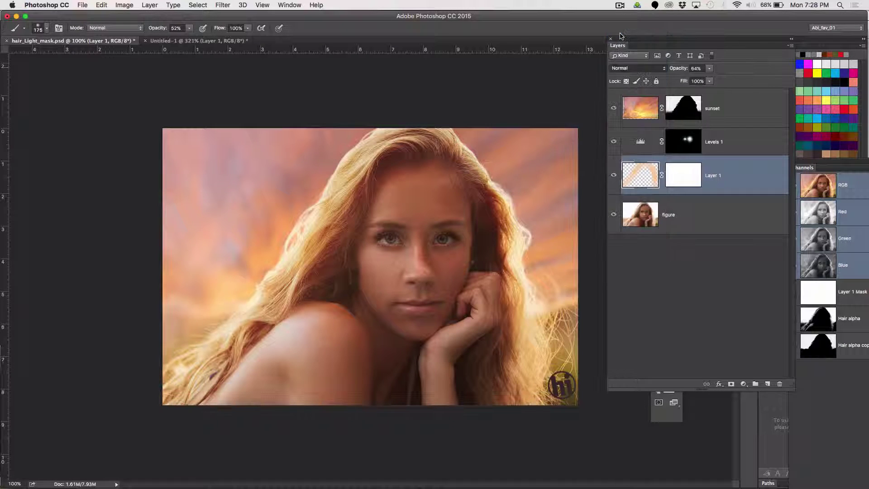
- Paint black at 52% brush opacity on Layer 1's mask over the inner hair on both sides of the face
left_click(687, 176)
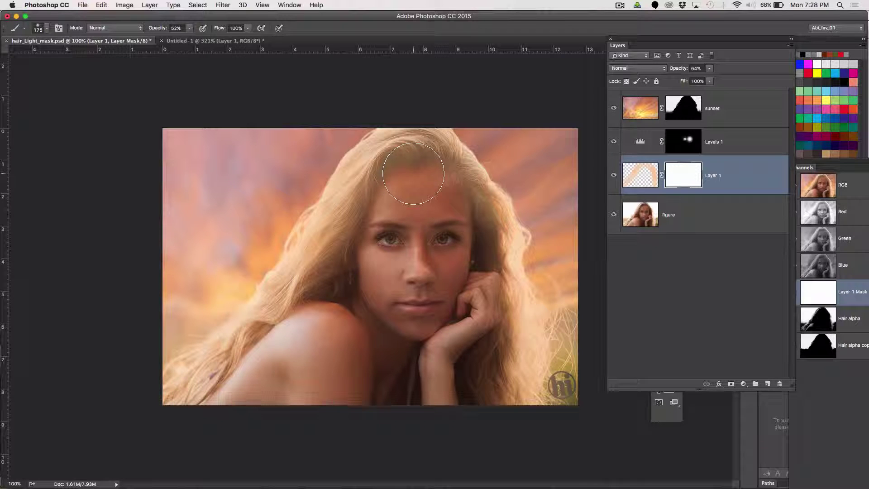
left_click(669, 419)
left_click(672, 376)
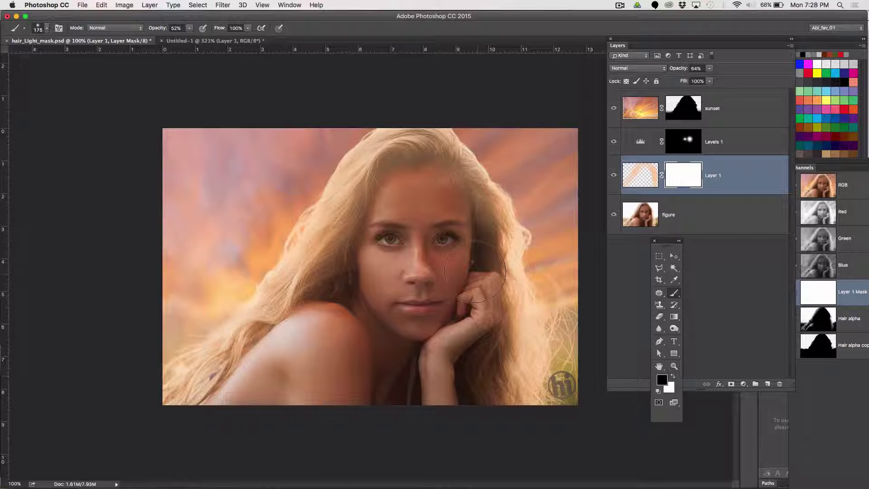
mouse_move(420, 176)
left_mouse_down()
mouse_move(390, 160)
mouse_move(423, 165)
mouse_move(378, 190)
mouse_move(386, 197)
mouse_move(346, 226)
mouse_move(335, 254)
mouse_move(341, 280)
mouse_move(348, 278)
left_mouse_up()
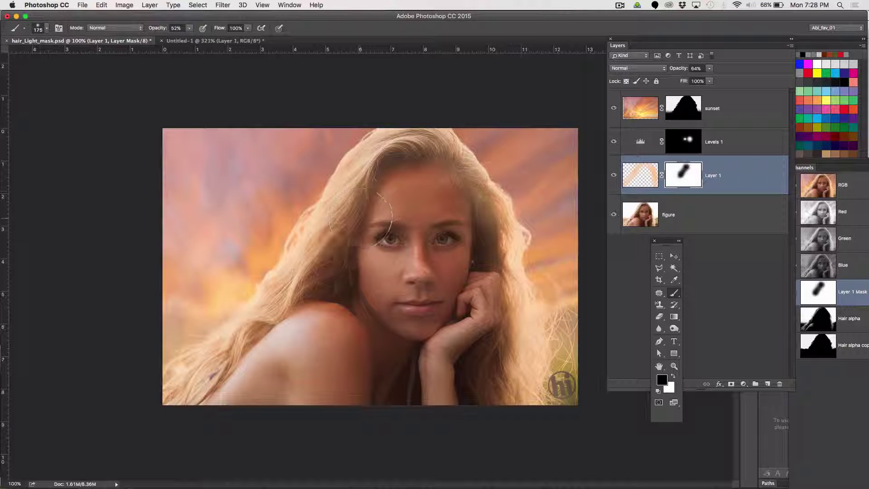
mouse_move(388, 188)
left_mouse_down()
mouse_move(423, 171)
mouse_move(460, 204)
mouse_move(482, 258)
mouse_move(475, 344)
mouse_move(488, 402)
left_mouse_up()
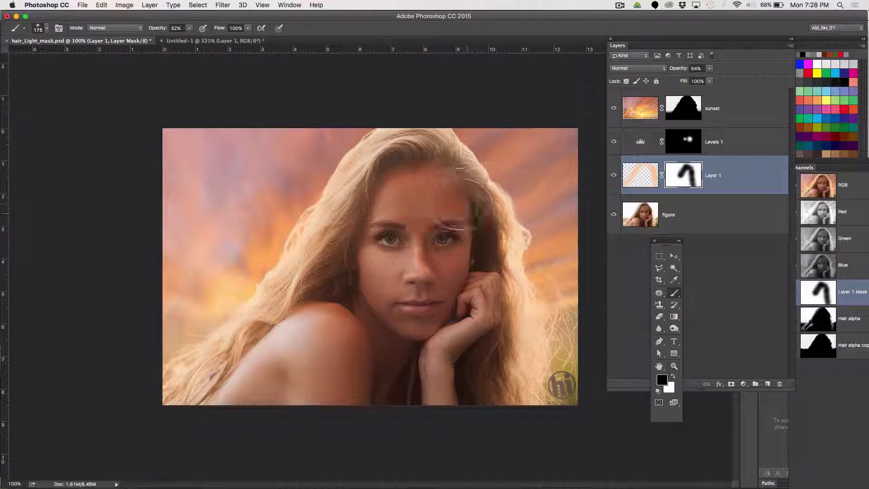
mouse_move(390, 195)
left_mouse_down()
mouse_move(311, 314)
mouse_move(193, 391)
left_mouse_up()
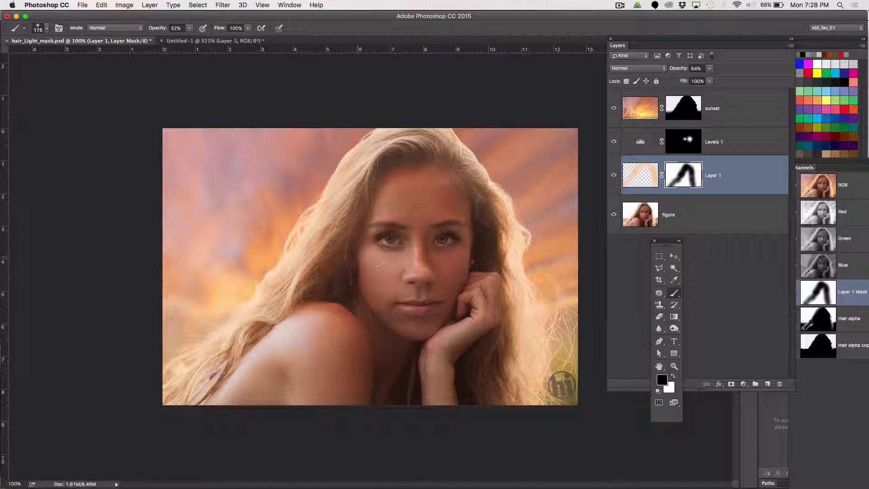
- Toggle Layer 1's visibility to compare the hair with and without the masked tint
left_click(614, 176)
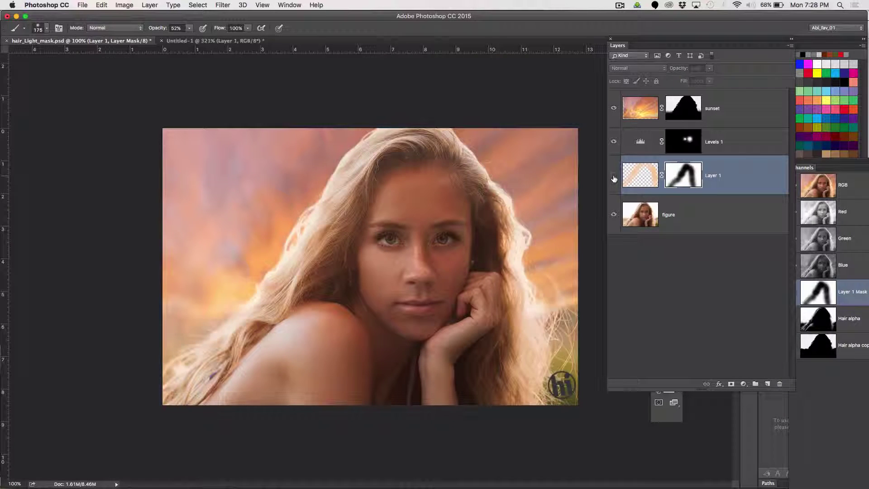
left_click(614, 176)
left_click(614, 176)
left_click(614, 176)
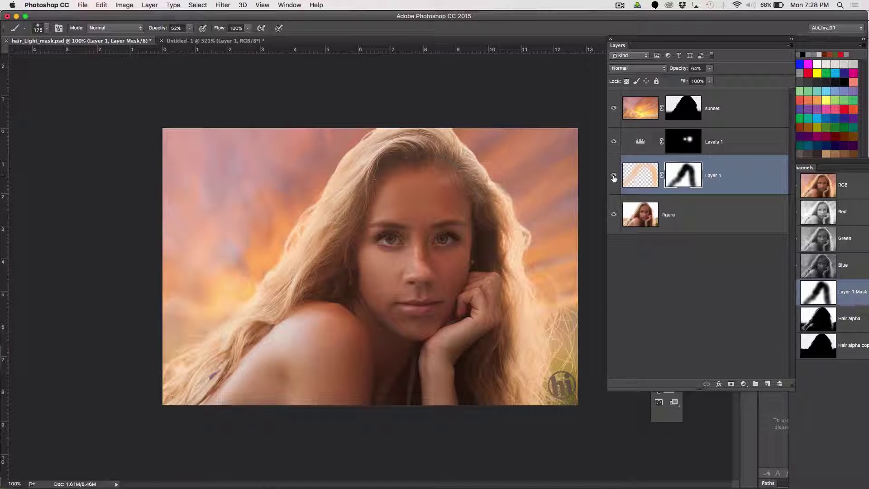
left_click(614, 176)
left_click(614, 176)
- On Layer 1's painted image, use a size 80 brush to paint pink tones sampled from the nearby sky along the hair's upper-right edge
left_click(649, 176)
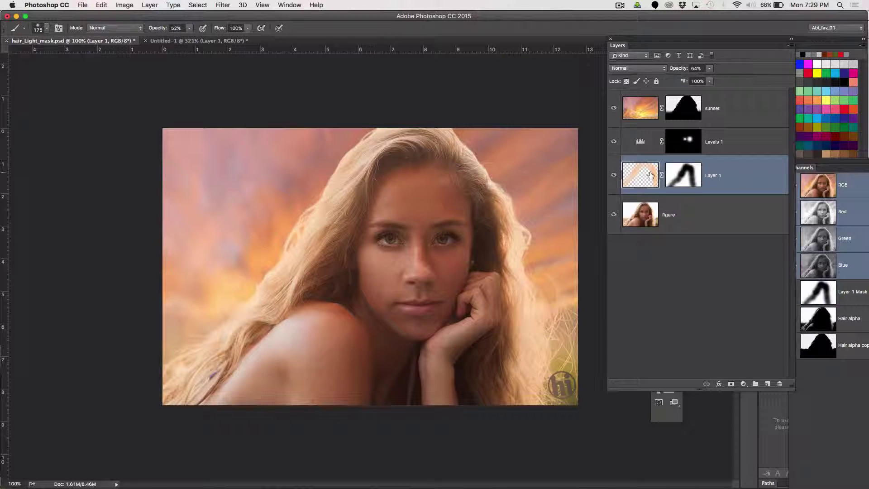
key("i")
left_click(499, 150)
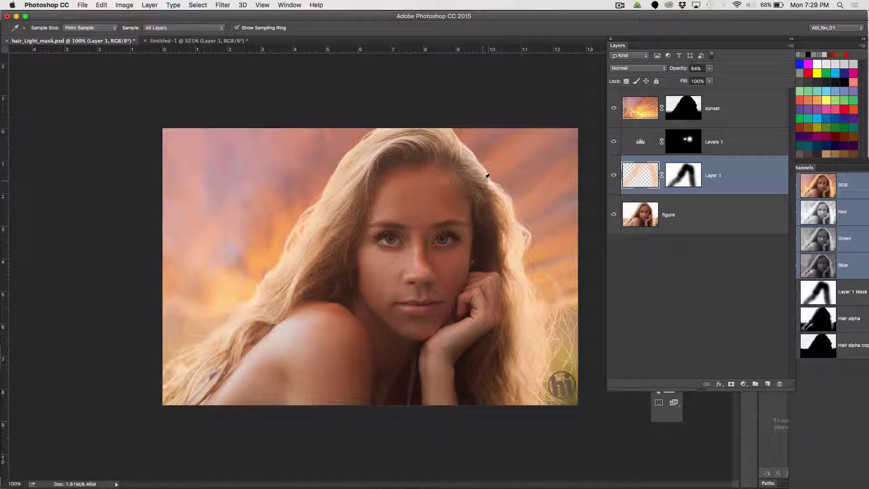
key("b")
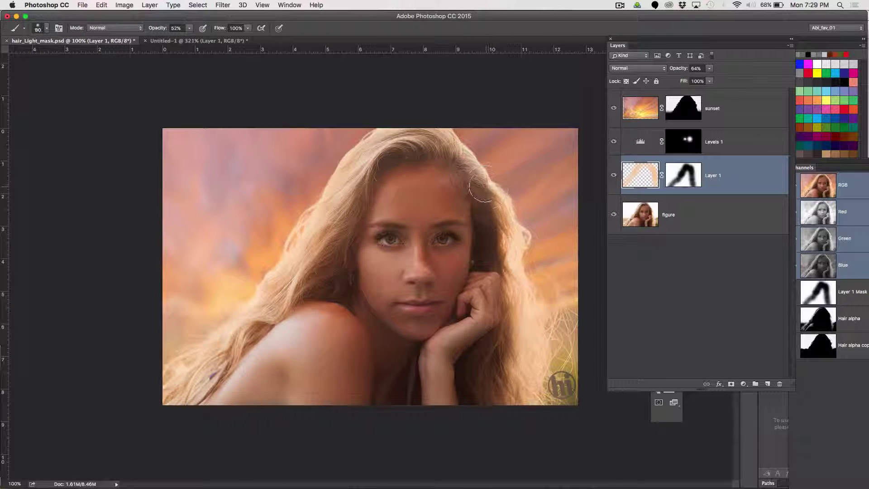
key("bracketleft")
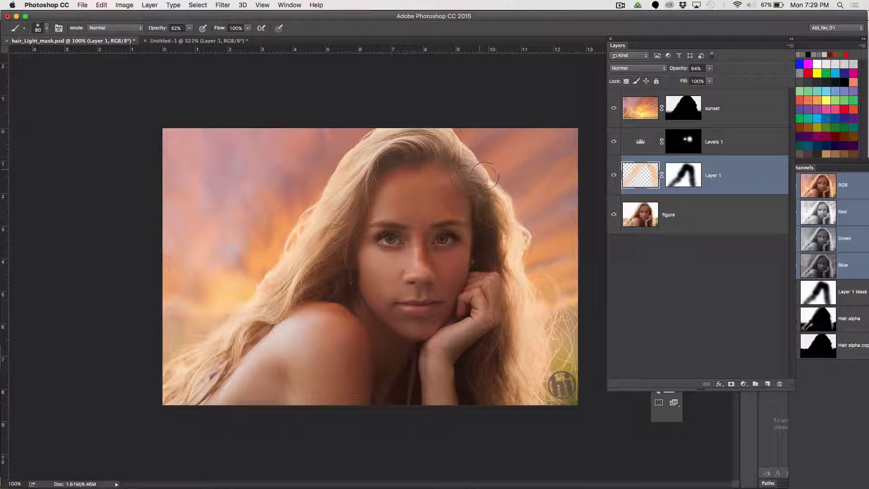
mouse_move(484, 177)
left_mouse_down()
mouse_move(469, 153)
mouse_move(487, 175)
left_mouse_up()
left_click(489, 138, "alt")
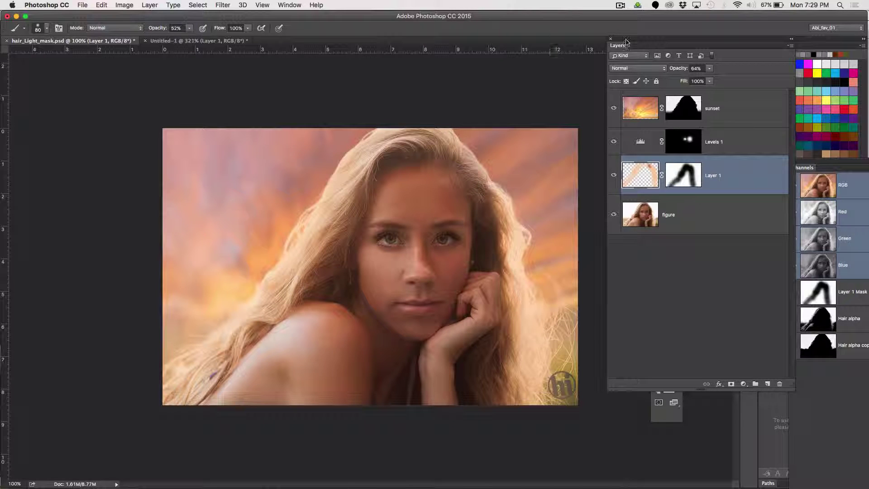
left_click_drag(632, 43, 742, 88)
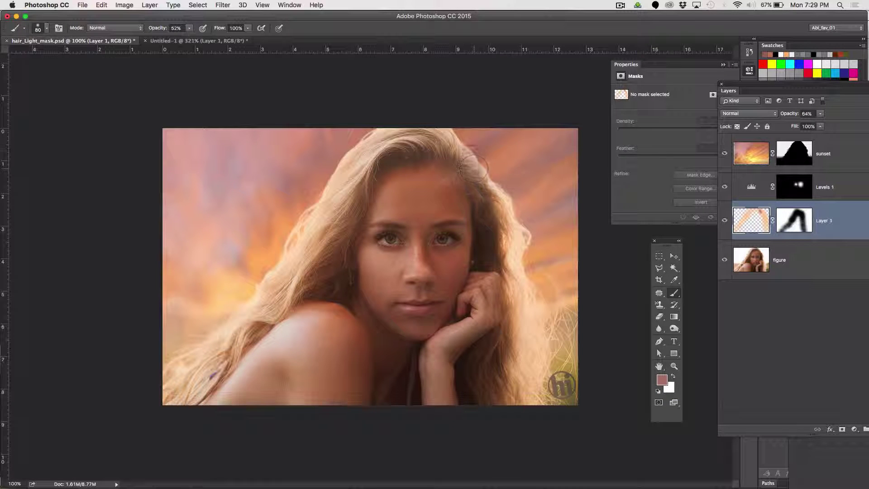
mouse_move(472, 157)
left_mouse_down()
mouse_move(511, 212)
mouse_move(521, 245)
left_mouse_up()
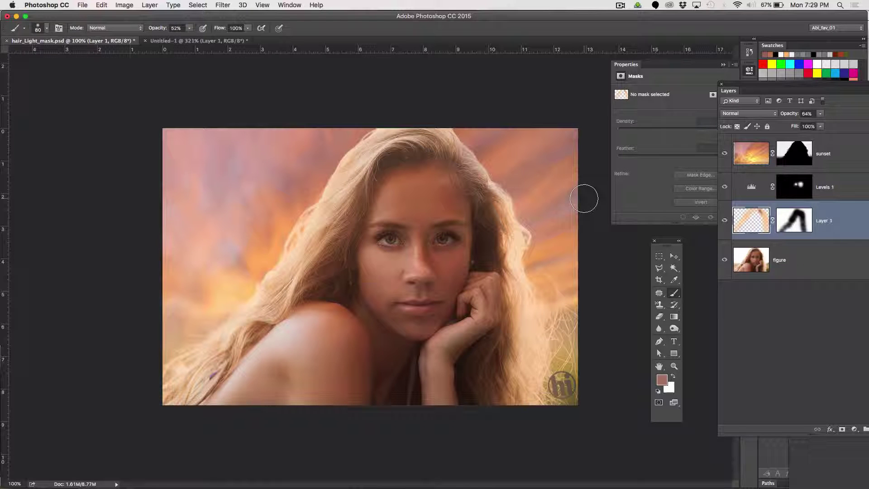
- Sample light orange from the sunset near the left-hand hair and paint it onto the right-hand hair edge on Layer 1
key("i")
left_click(242, 279)
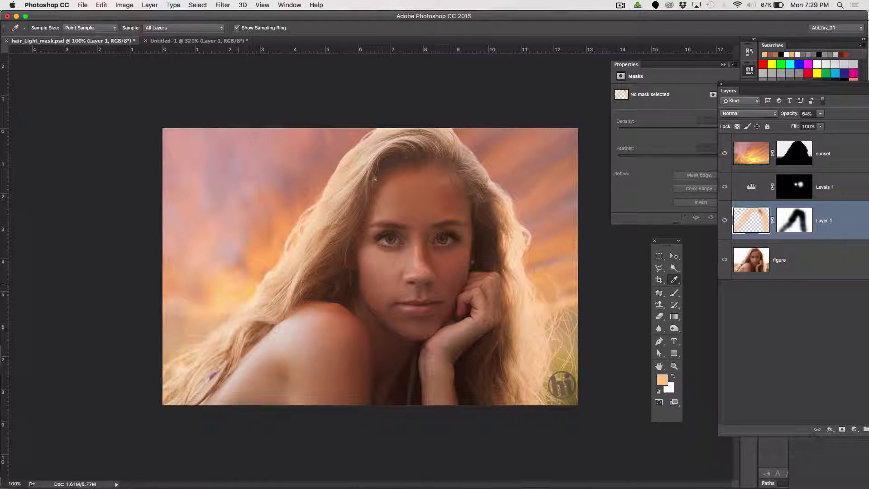
key("b")
mouse_move(498, 178)
left_mouse_down()
mouse_move(506, 204)
mouse_move(503, 196)
mouse_move(515, 202)
left_mouse_up()
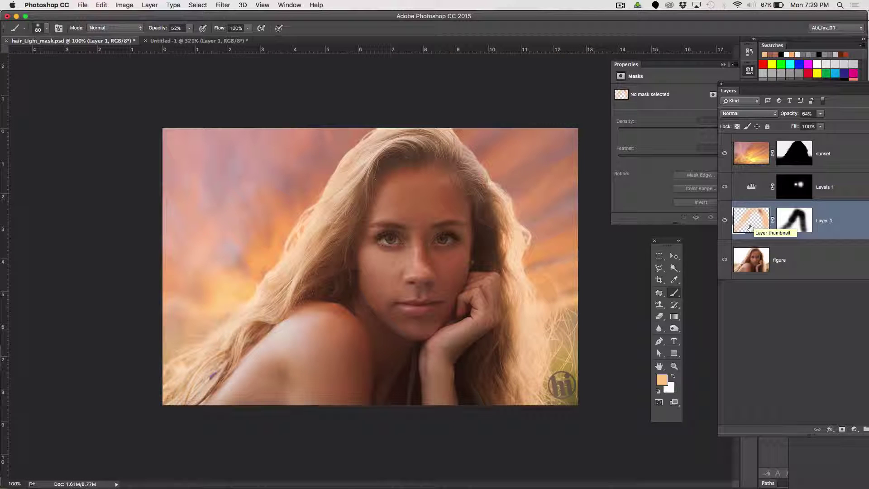
- Set Layer 1's blend mode to Color Burn
left_click_drag(762, 228, 750, 199)
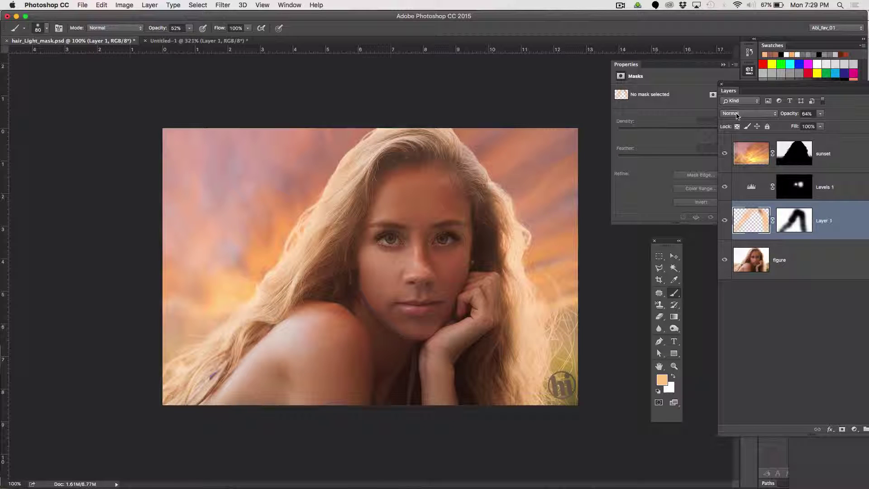
left_click(736, 116)
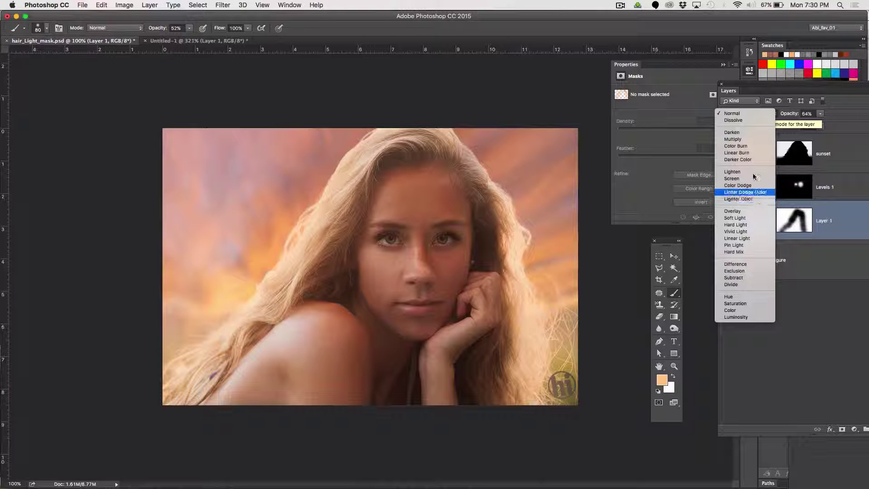
left_click(743, 147)
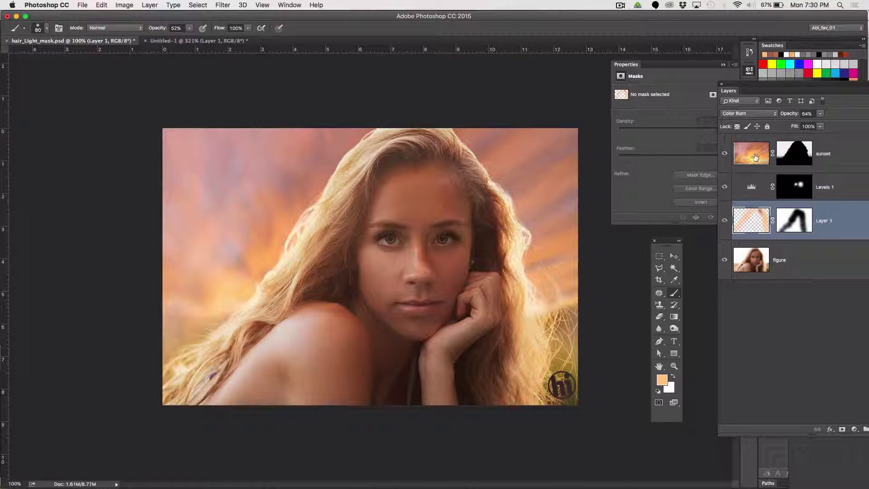
- Add a new empty layer above the sunset layer
left_click(750, 160)
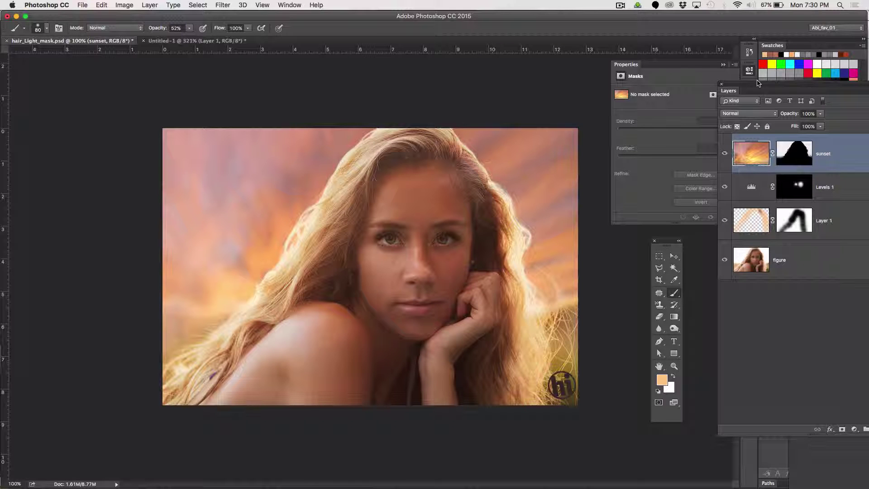
left_click_drag(756, 86, 675, 67)
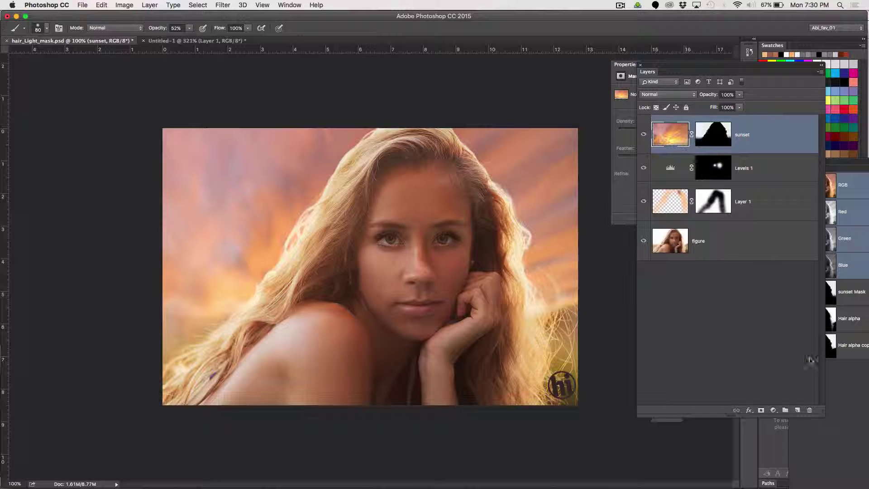
left_click(797, 410)
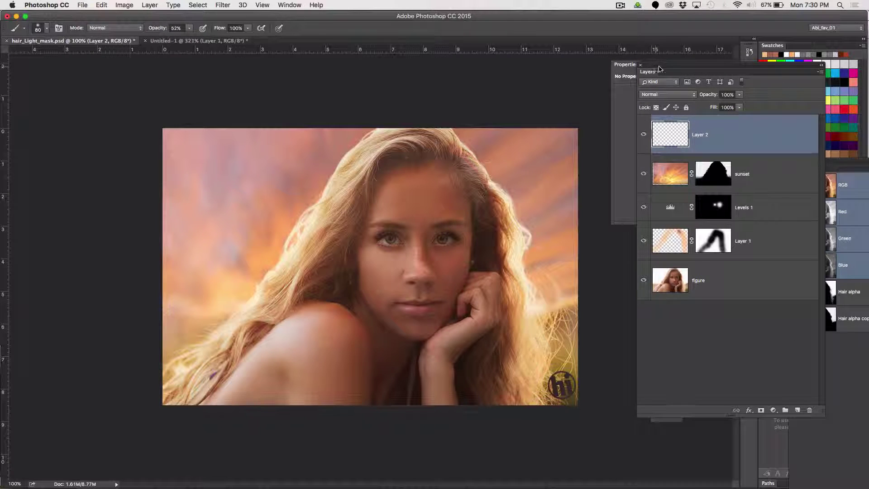
left_click_drag(659, 68, 745, 82)
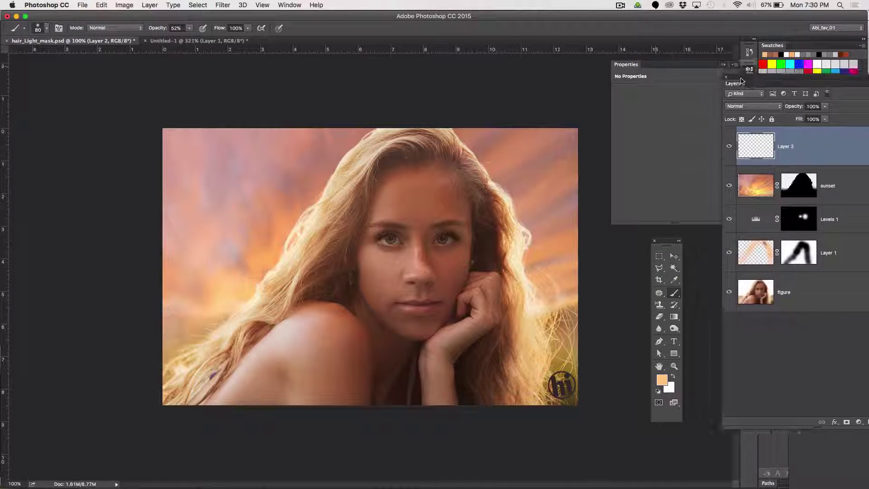
- Make white the foreground color and set the brush to 37% opacity and size 250
left_click(673, 377)
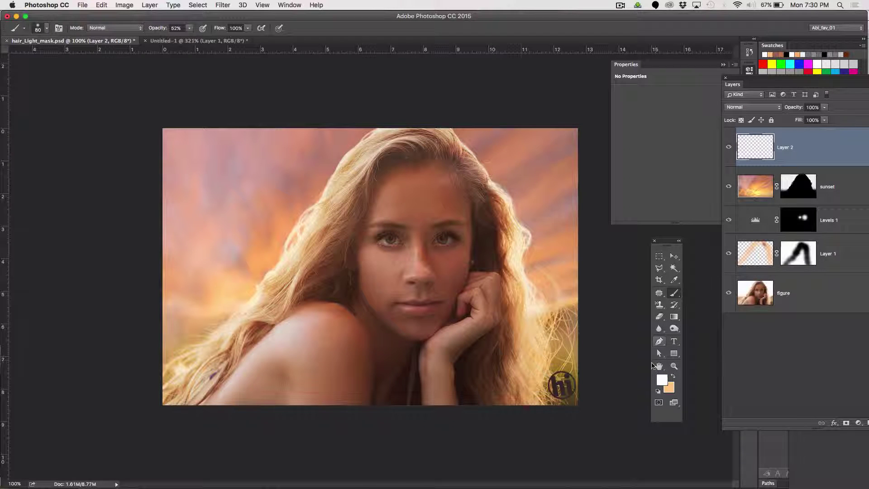
key("]")
key("]")
key("]")
key("]")
key("]")
key("]")
key("]")
key("]")
key("]")
key("]")
left_click(189, 28)
left_click_drag(191, 38, 184, 38)
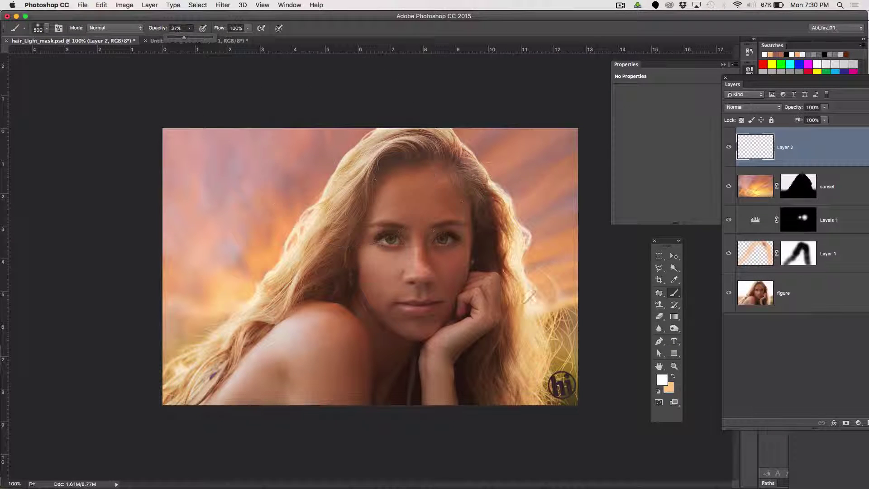
key("bracketleft")
key("bracketleft")
key("bracketleft")
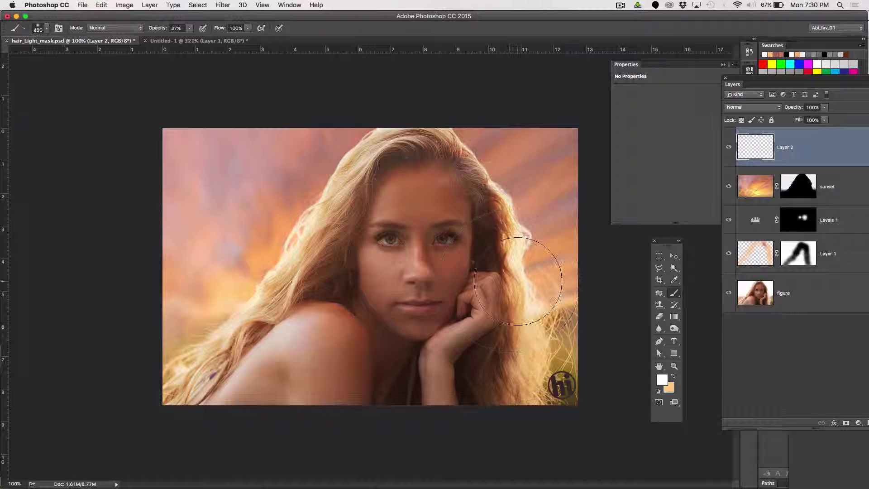
- Paint soft white glows on Layer 2 over the sky and hair edges on both sides of the figure
left_click(530, 289)
left_click(551, 281)
left_click(545, 255)
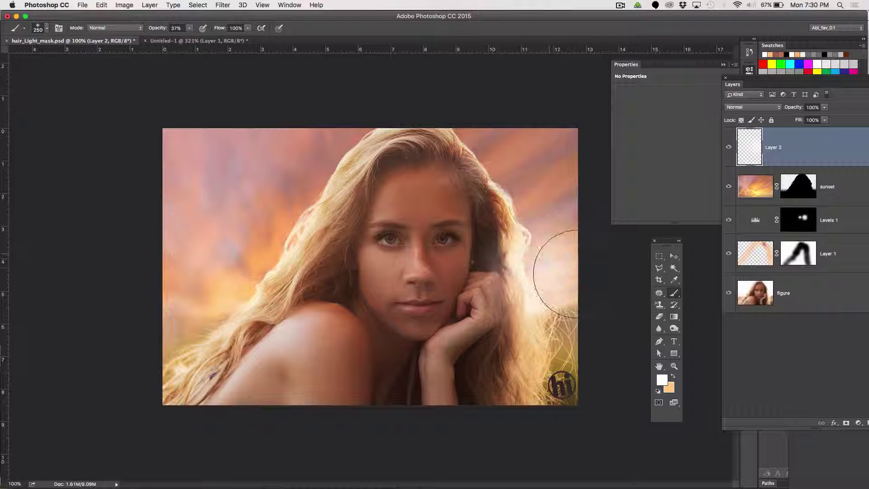
left_click(279, 293)
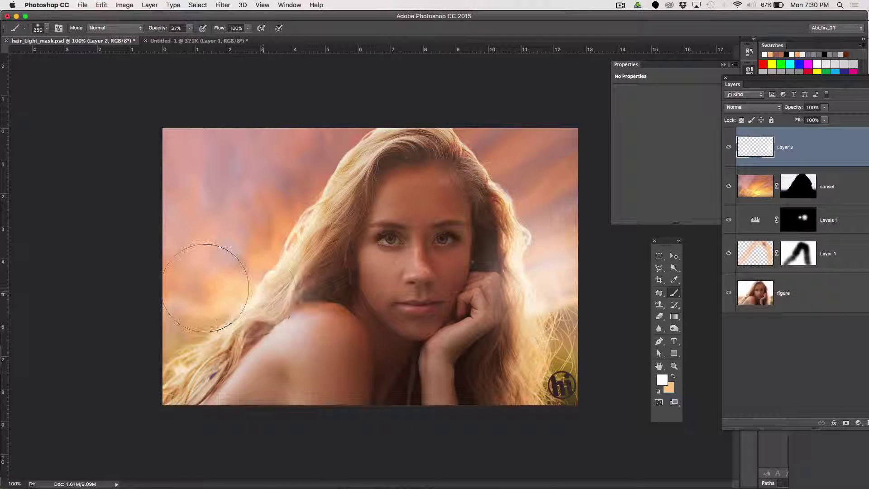
mouse_move(205, 287)
left_mouse_down()
mouse_move(235, 281)
mouse_move(282, 250)
mouse_move(262, 262)
left_mouse_up()
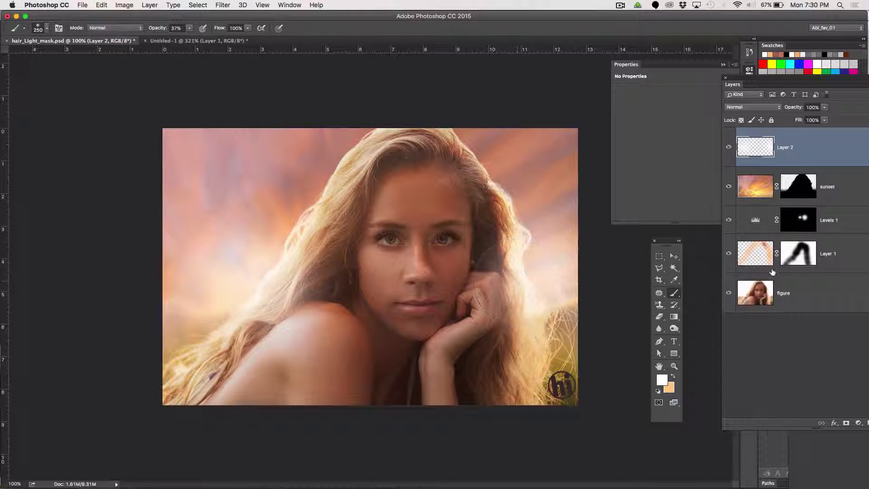
- Copy the sunset layer's mask onto Layer 2 to keep the white glow off the figure
left_click(804, 192)
key("d")
left_click_drag(804, 192, 806, 151)
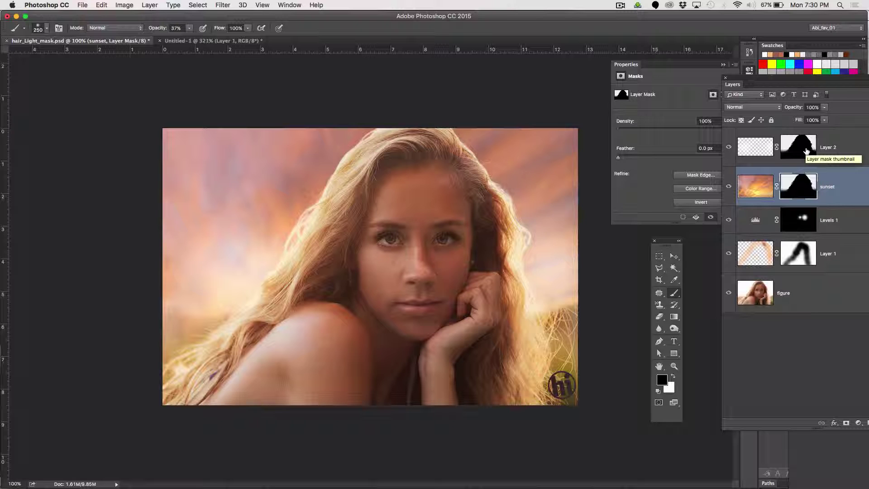
key("super+z")
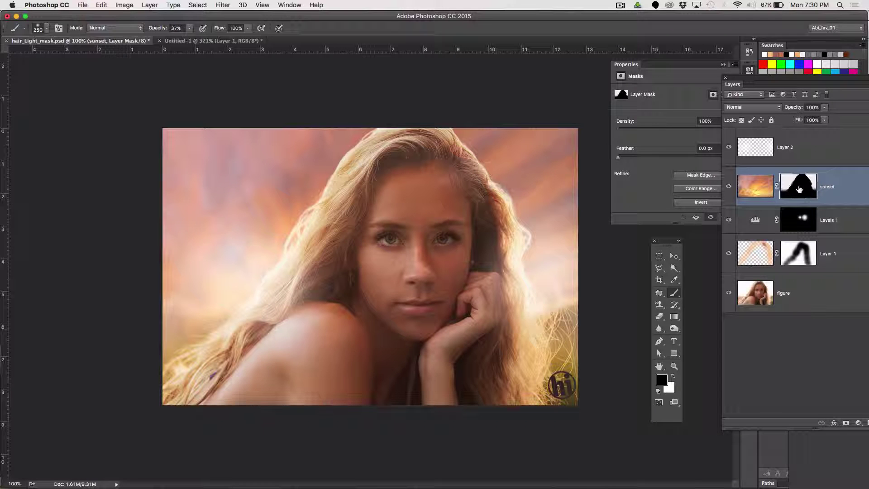
left_click_drag(799, 189, 794, 151)
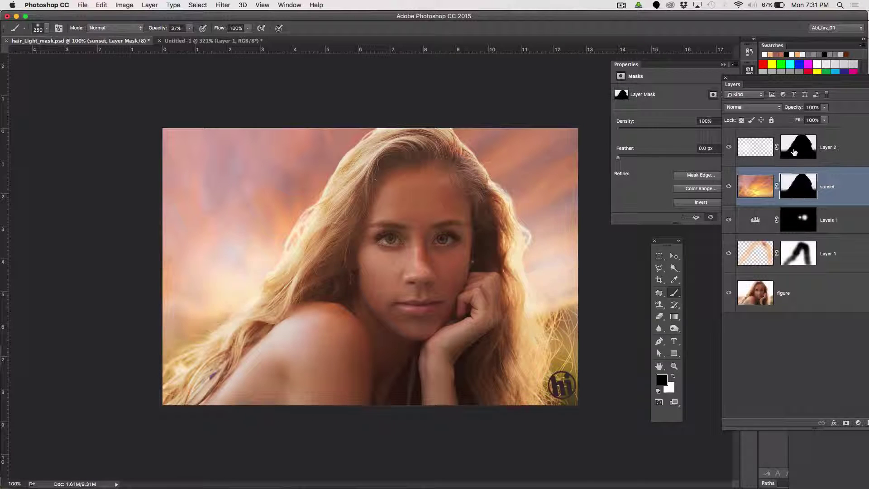
- Toggle Layer 2's visibility repeatedly to compare the background with and without the white glow
left_click(729, 147)
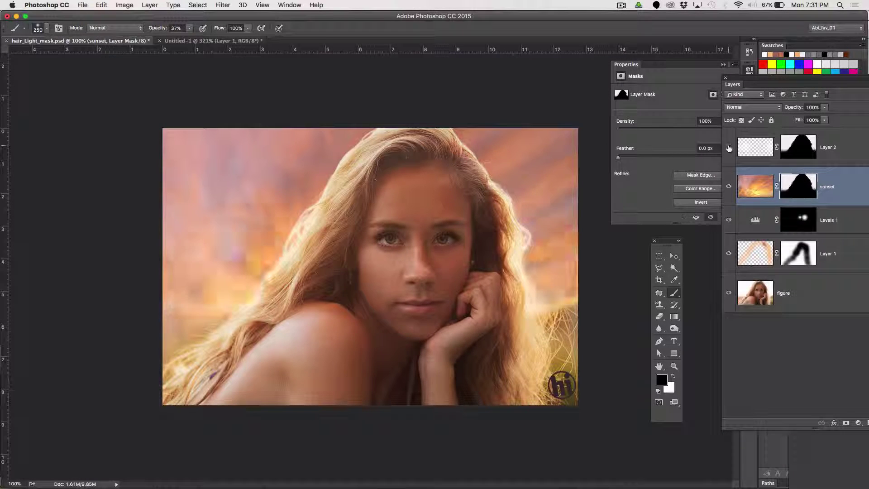
left_click(728, 147)
left_click(728, 147)
left_click(728, 147)
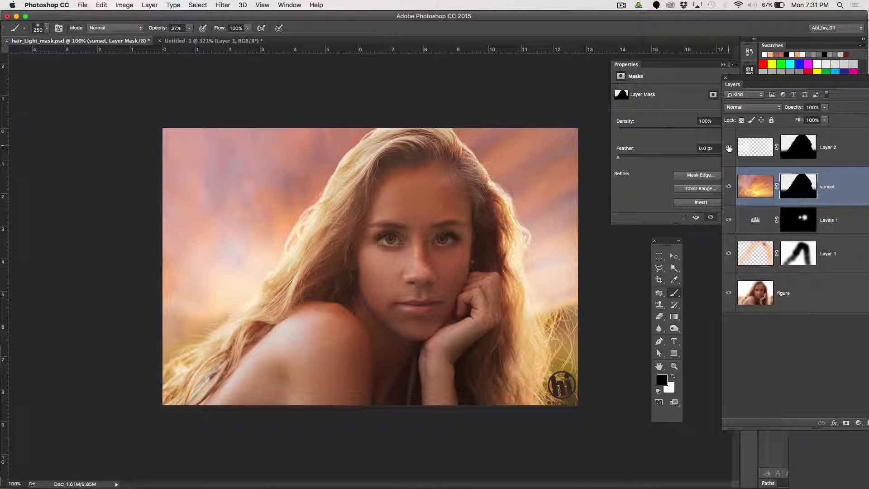
left_click(729, 147)
left_click(728, 147)
left_click(728, 147)
left_click(728, 147)
left_click(728, 147)
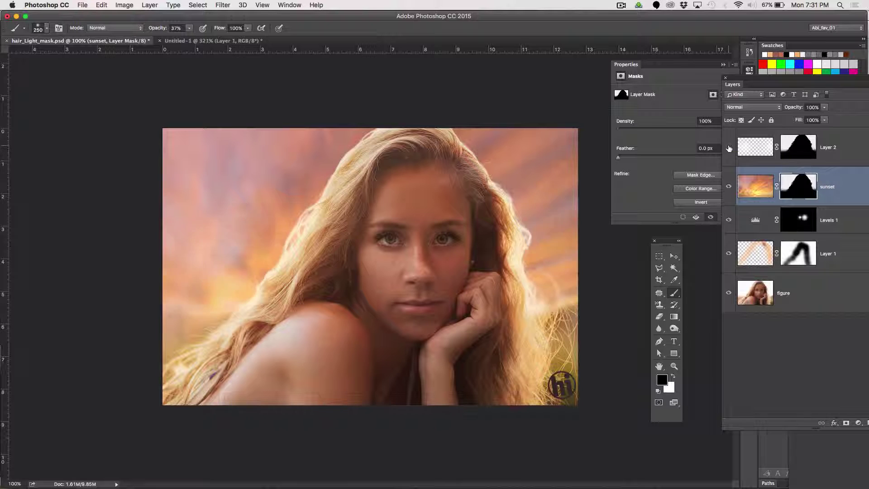
- Switch Layer 2 off and on once more to check how its glow affects the sky around the hair
left_click(729, 147)
left_click(728, 147)
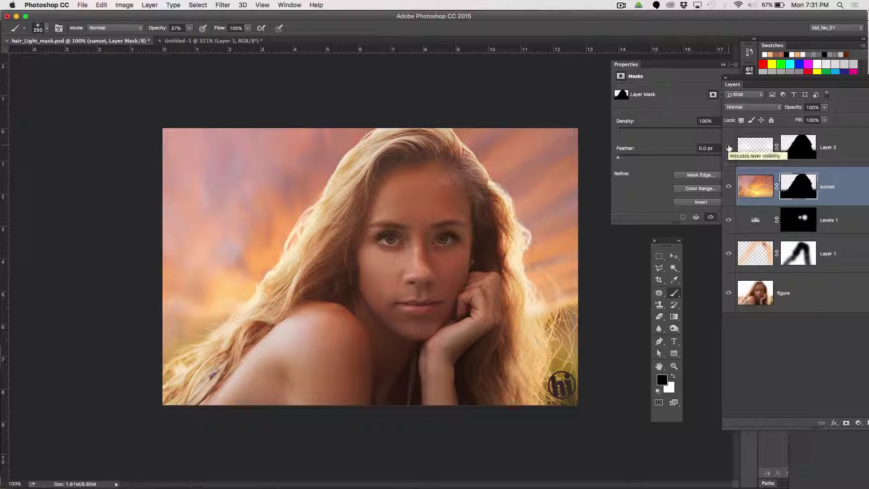
left_click(728, 147)
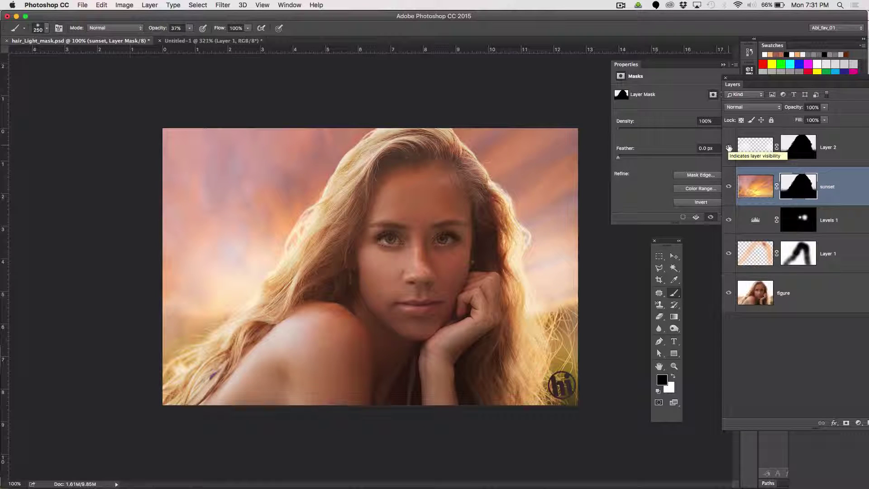
- Hide Layer 1 and the figure layer, and compare the isolated sunset with and without Layer 2's white glow
left_click(729, 253)
left_click(728, 293)
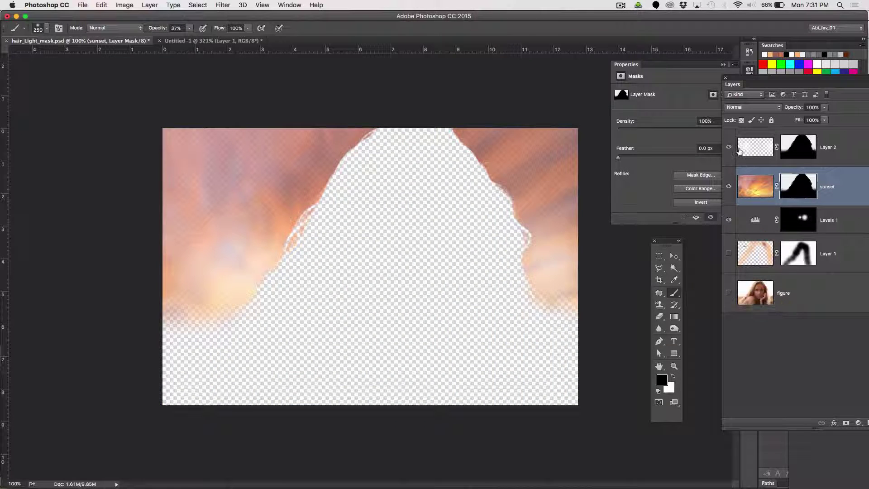
left_click(730, 147)
left_click(730, 147)
left_click(731, 147)
left_click(730, 148)
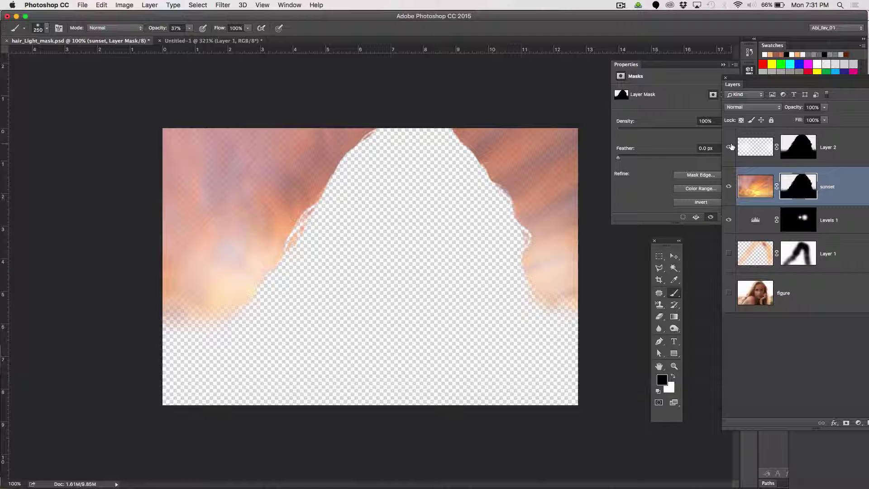
- Check the sunset layer by hiding and reshowing it, and restore Layer 1 and the figure layer, making figure the active layer
left_click(729, 186)
left_click(728, 186)
left_click(729, 253)
left_click(728, 292)
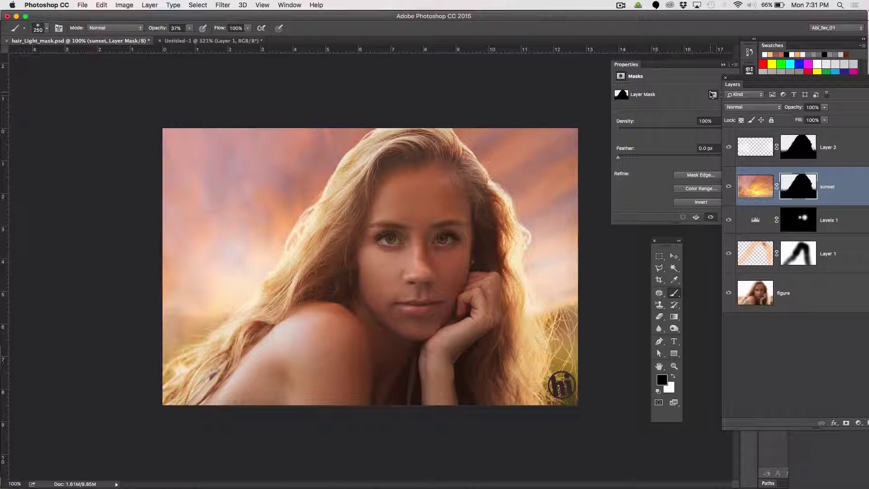
left_click(788, 293)
- Switch to Firefox and go back through the earlier Google image searches to the "backlit portrait" results
key("super+Tab")
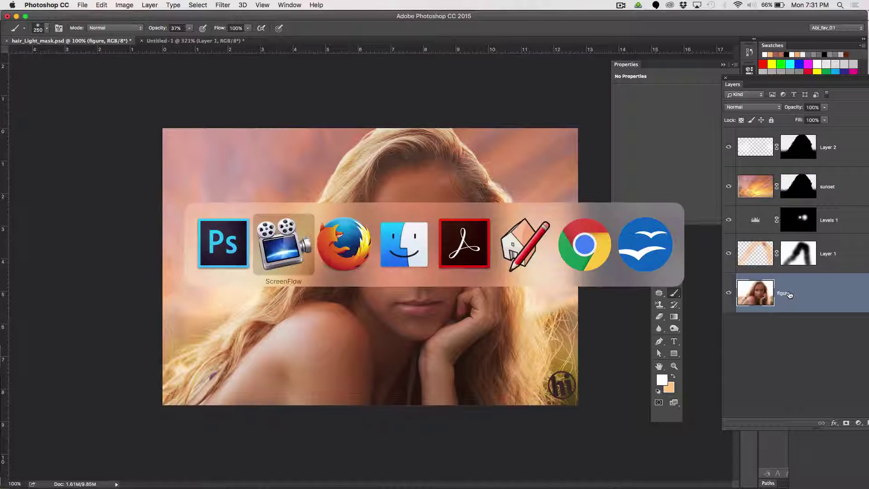
key("super+Tab")
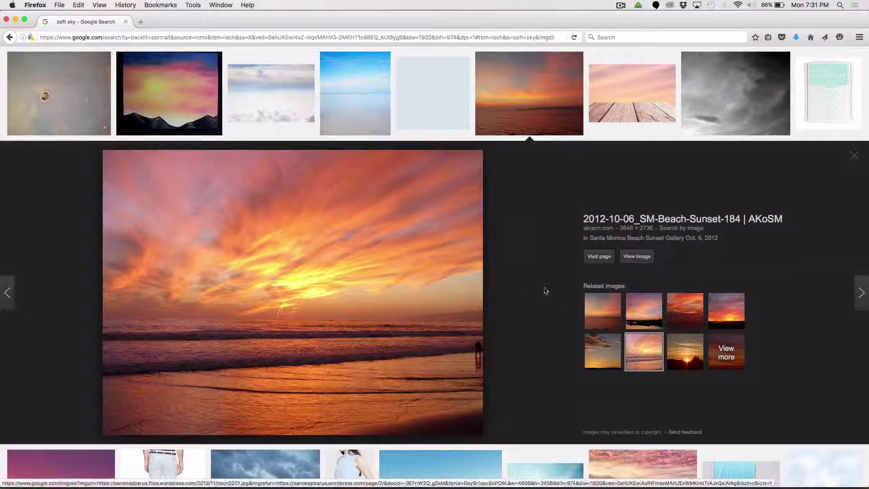
left_click(10, 38)
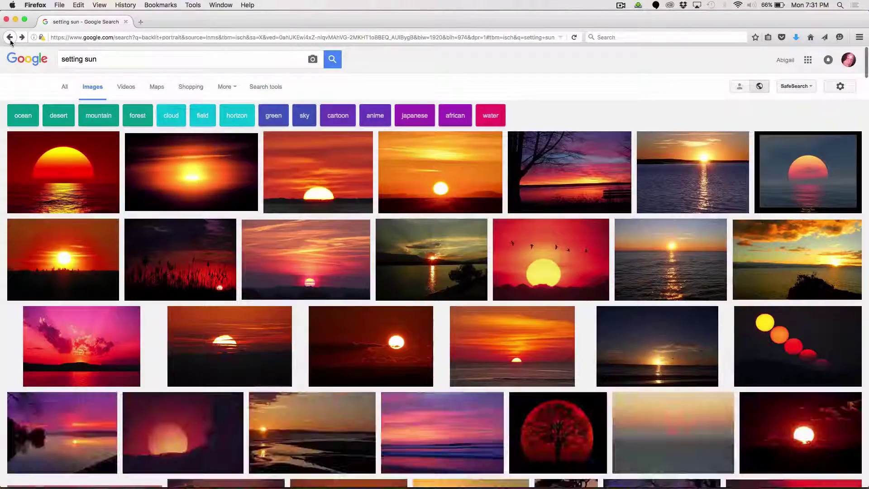
left_click(10, 38)
left_click(10, 38)
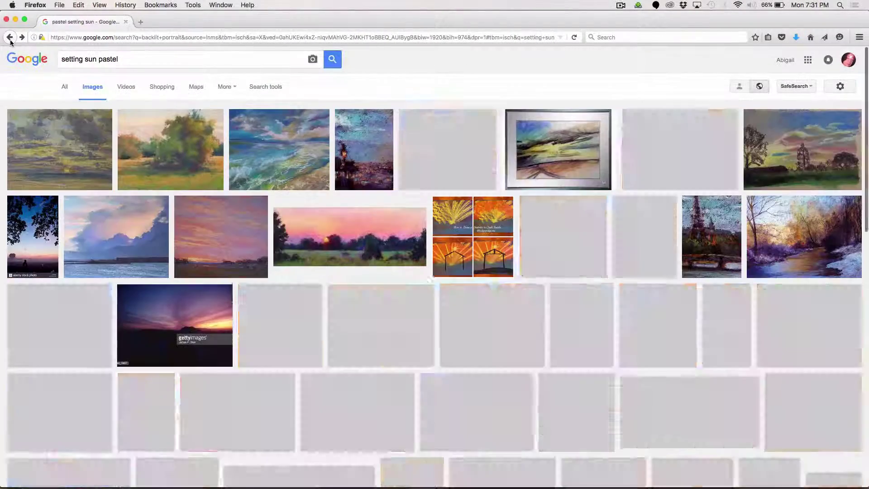
left_click(10, 38)
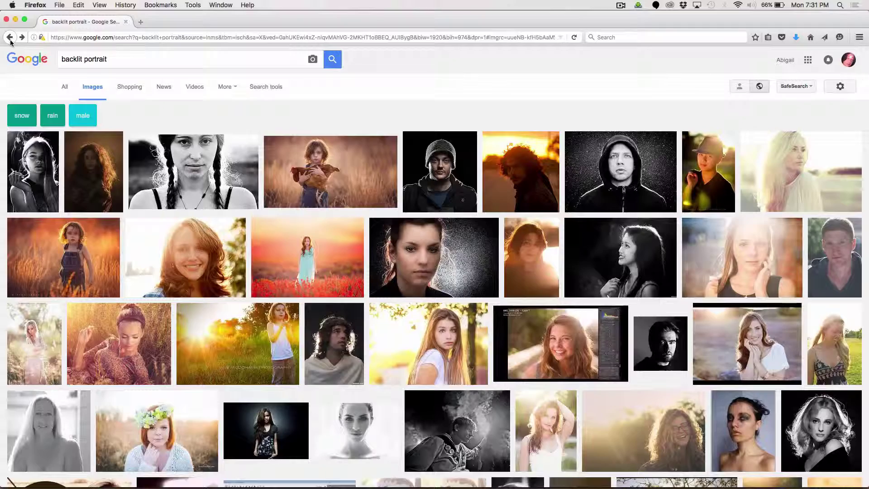
- Browse the backlit portrait photos as references, examining how the background light falls on hair and figure edges
scroll(624, 293, "down", 5)
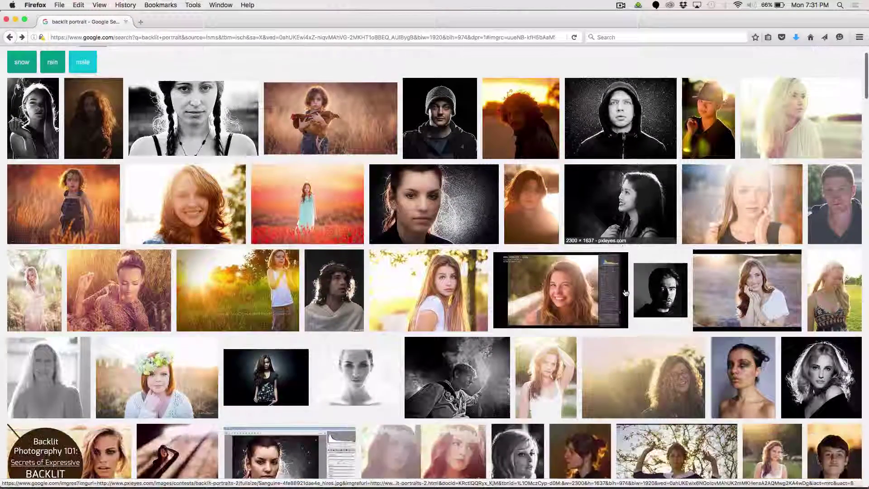
scroll(625, 292, "down", 3)
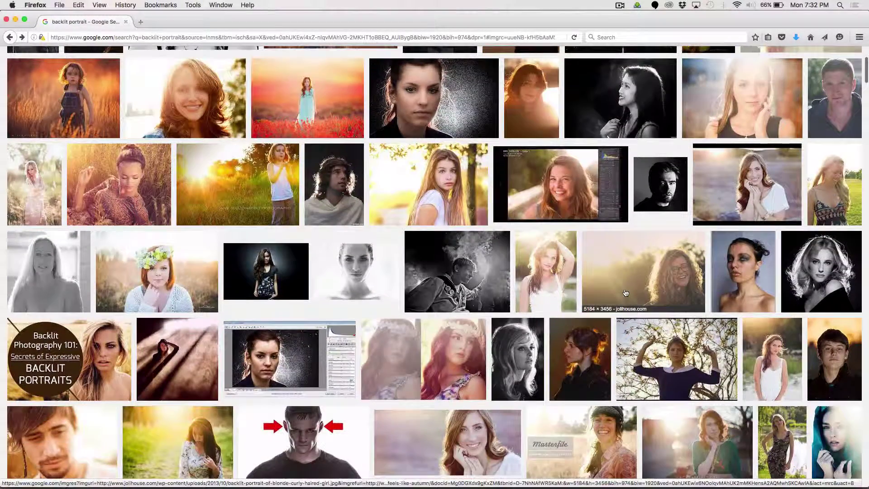
scroll(625, 292, "up", 3)
scroll(624, 292, "up", 4)
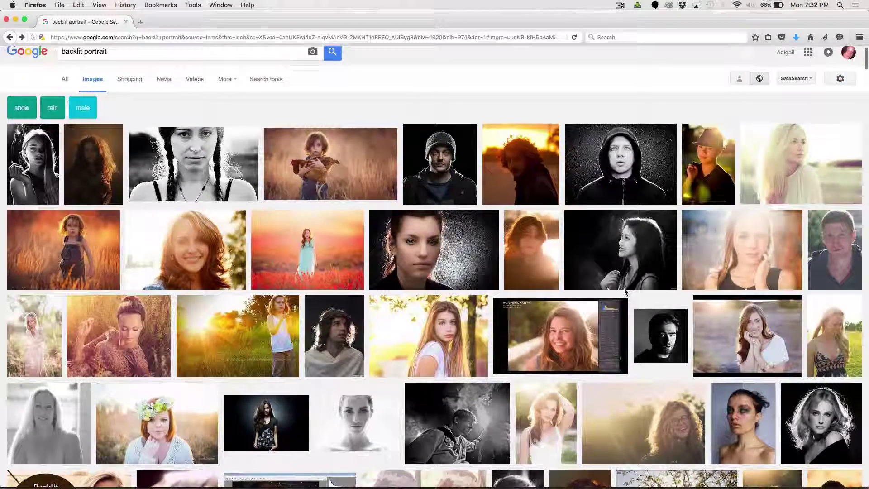
scroll(624, 291, "down", 9)
scroll(624, 292, "down", 15)
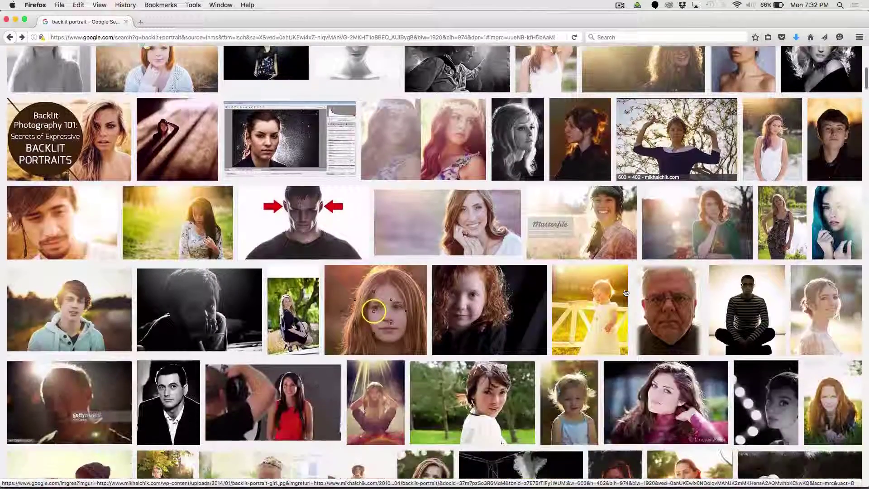
scroll(625, 293, "down", 7)
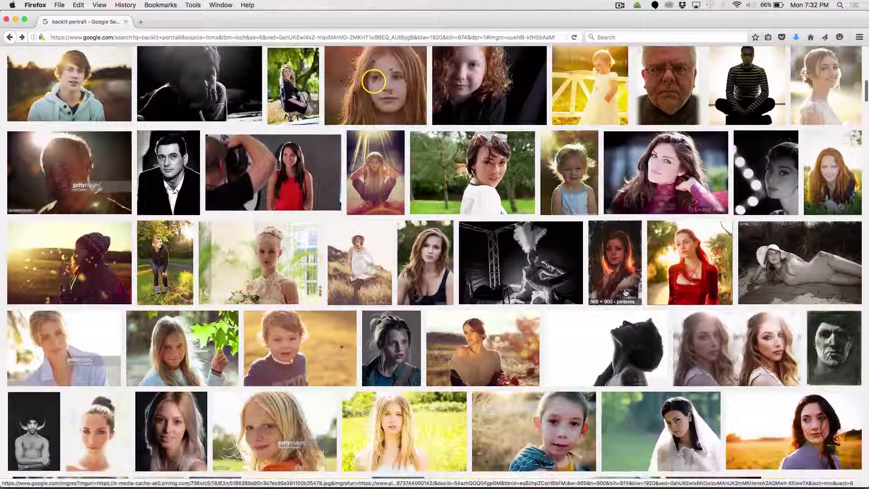
scroll(625, 293, "down", 6)
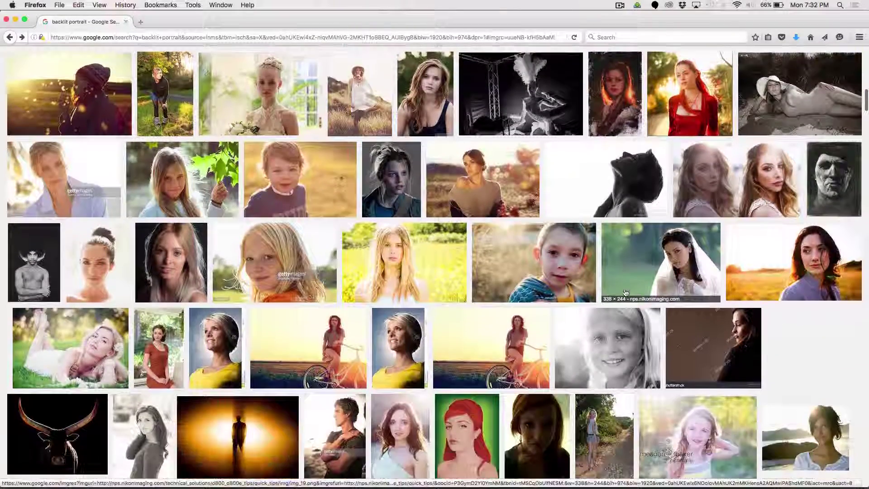
scroll(624, 293, "down", 4)
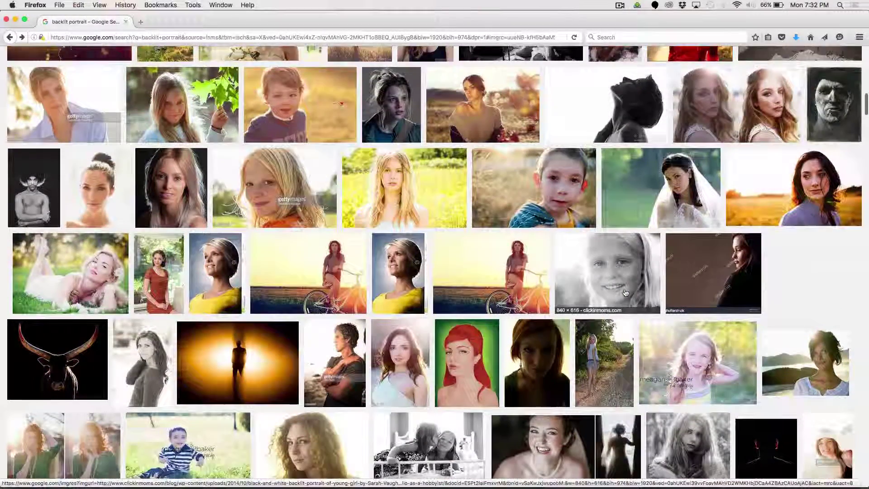
scroll(625, 293, "down", 11)
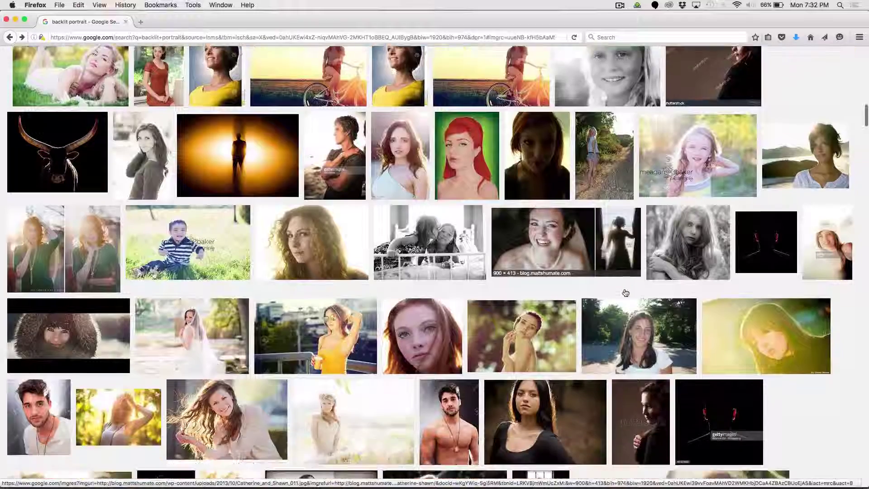
scroll(625, 292, "down", 9)
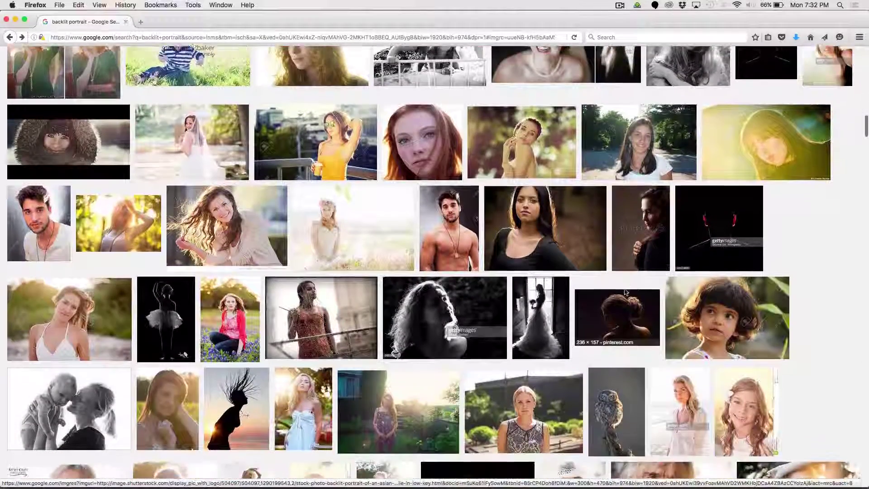
scroll(625, 292, "down", 8)
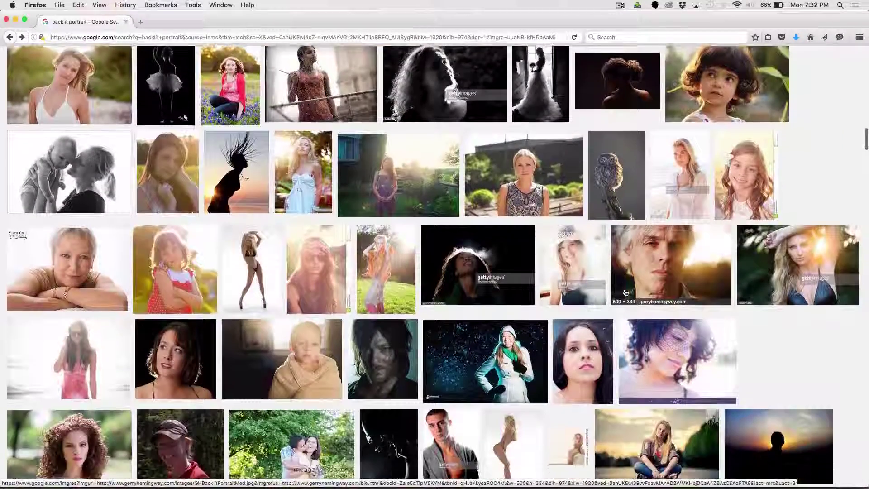
scroll(625, 292, "up", 9)
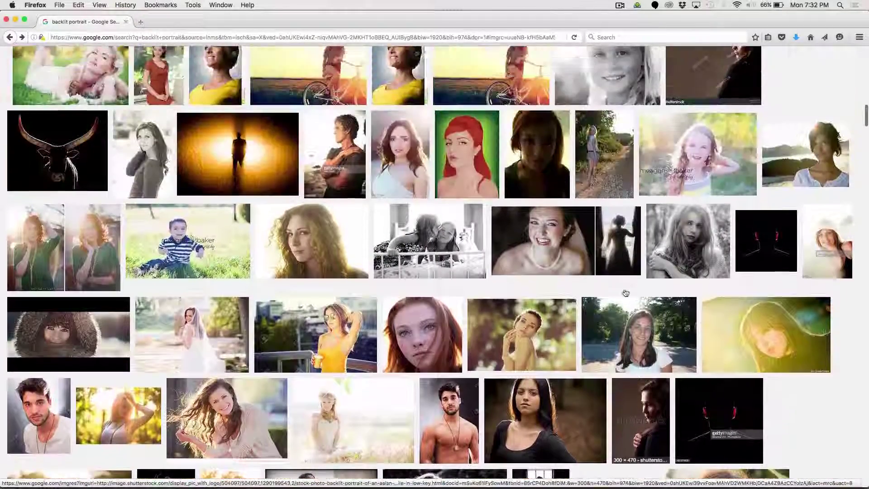
scroll(624, 292, "up", 6)
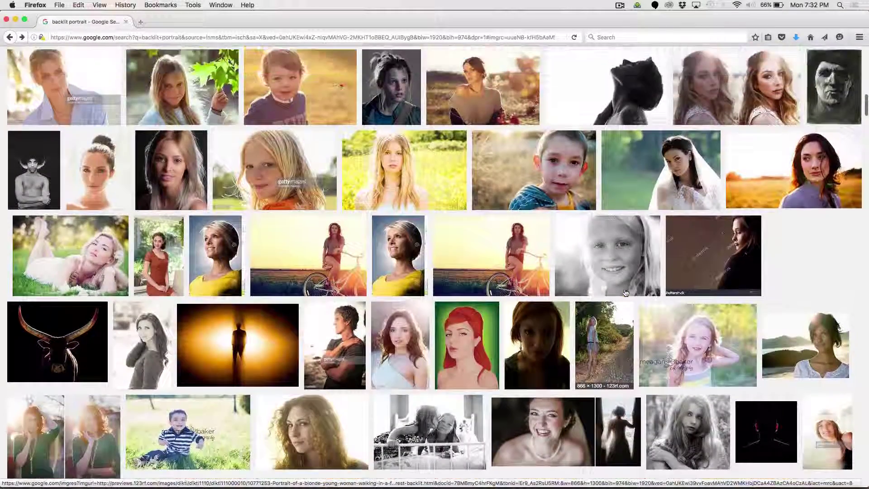
scroll(624, 293, "up", 8)
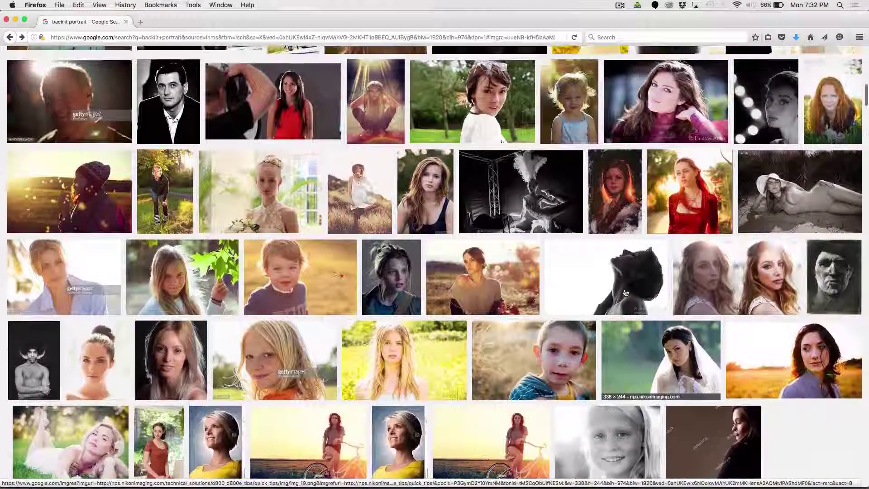
scroll(624, 292, "up", 10)
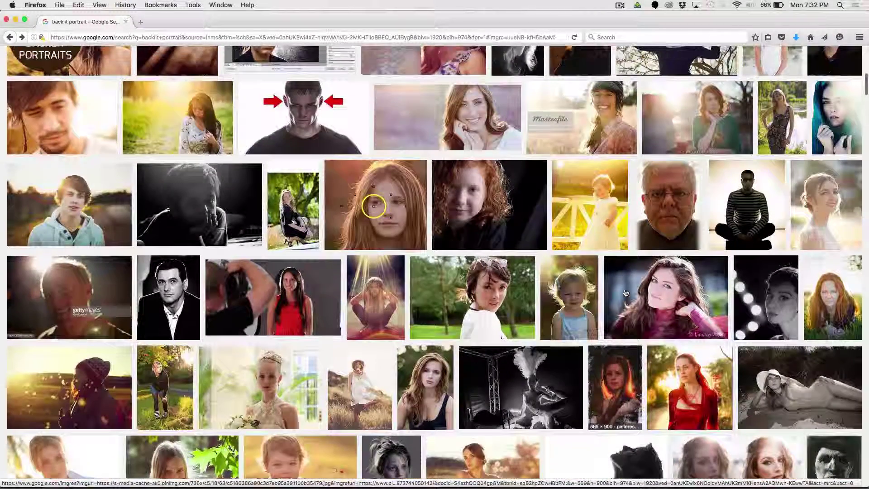
scroll(625, 293, "up", 7)
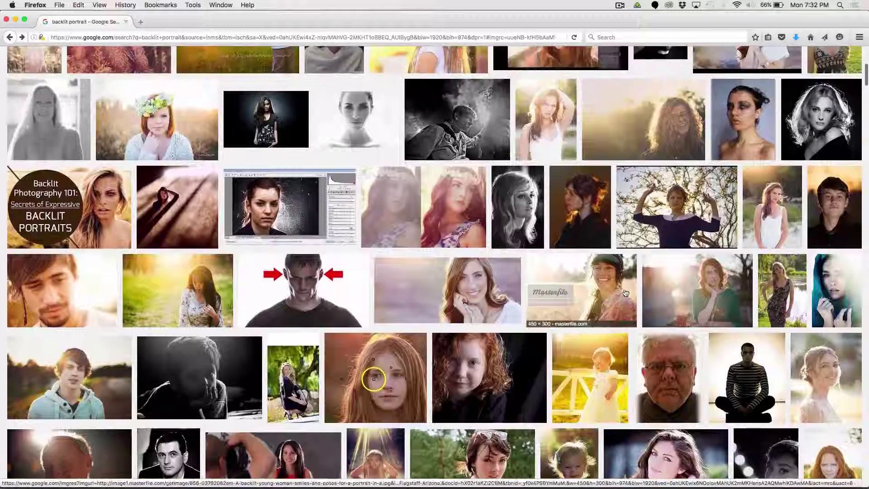
scroll(624, 293, "up", 10)
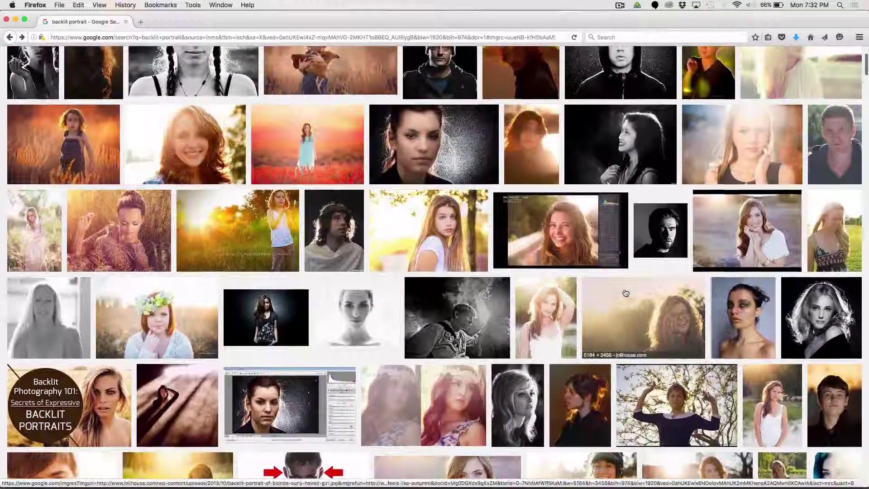
scroll(625, 292, "down", 20)
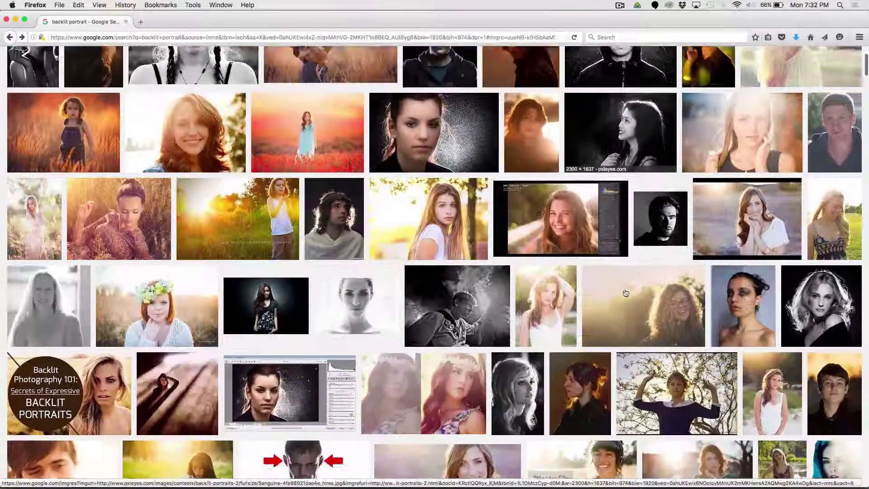
scroll(625, 293, "down", 20)
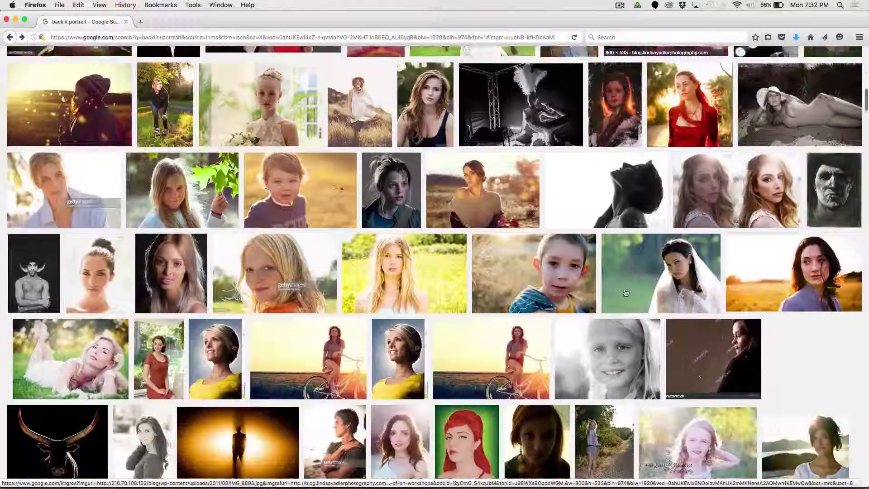
scroll(625, 293, "down", 16)
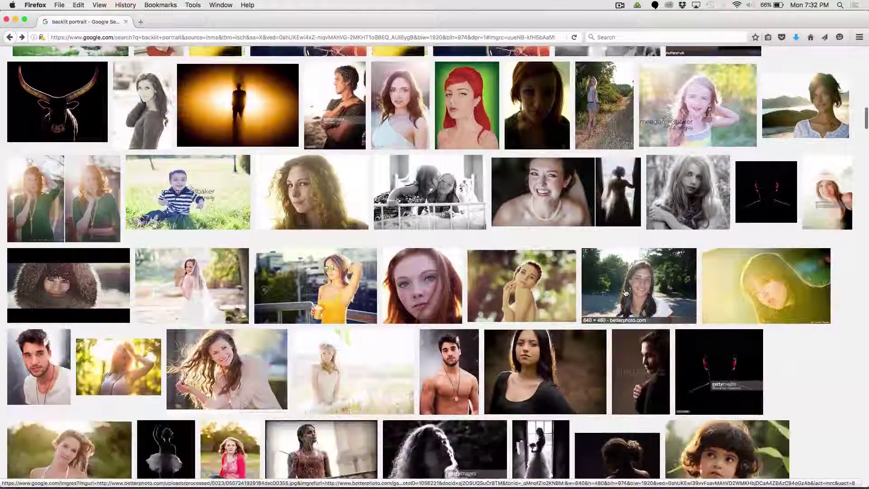
scroll(625, 293, "down", 18)
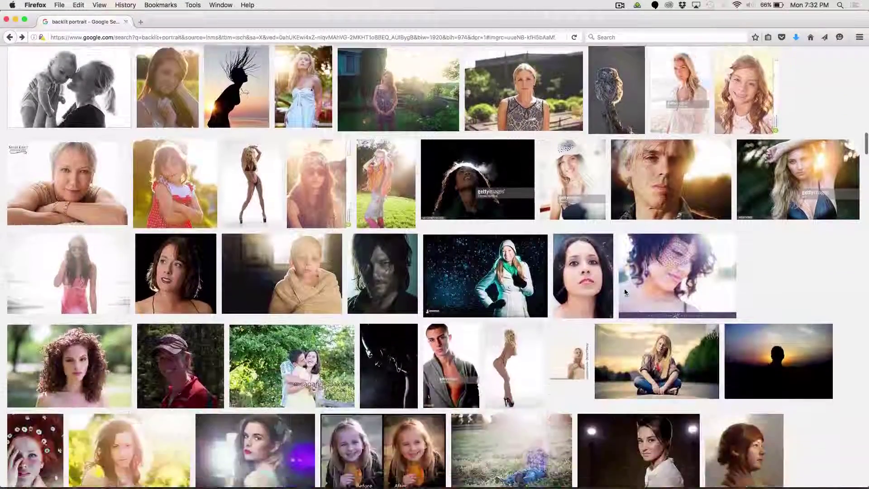
scroll(625, 292, "down", 14)
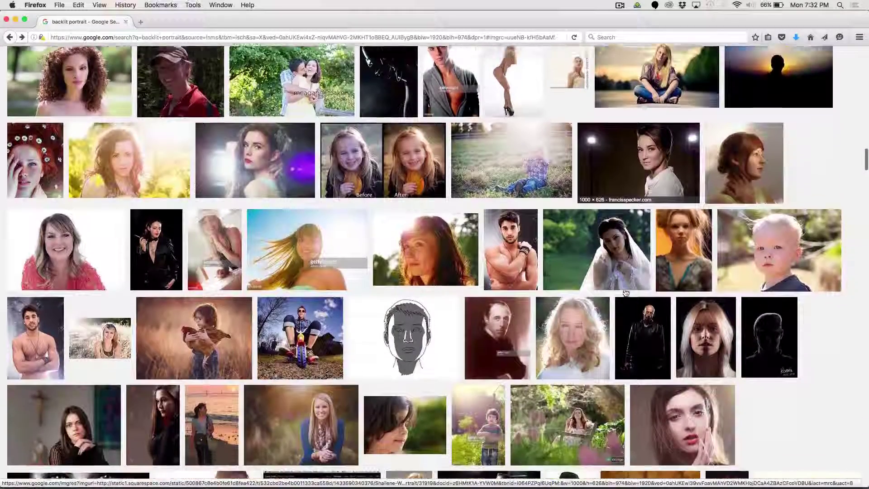
scroll(624, 293, "down", 14)
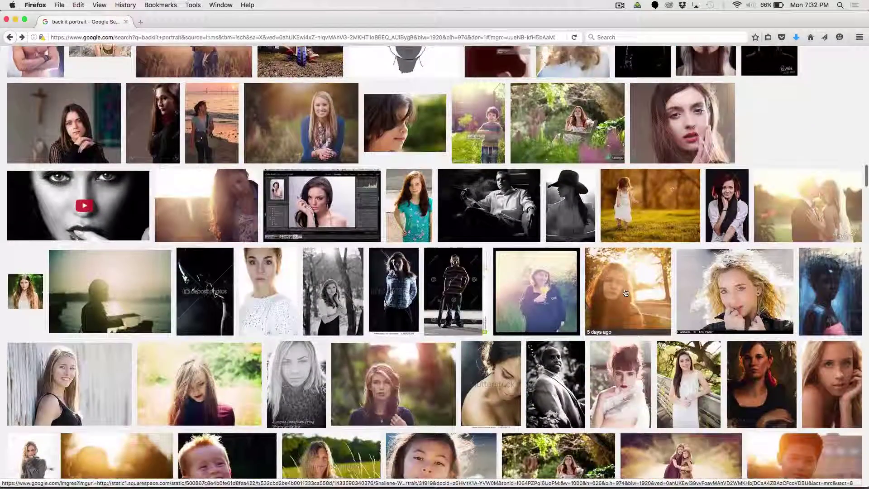
scroll(625, 293, "down", 5)
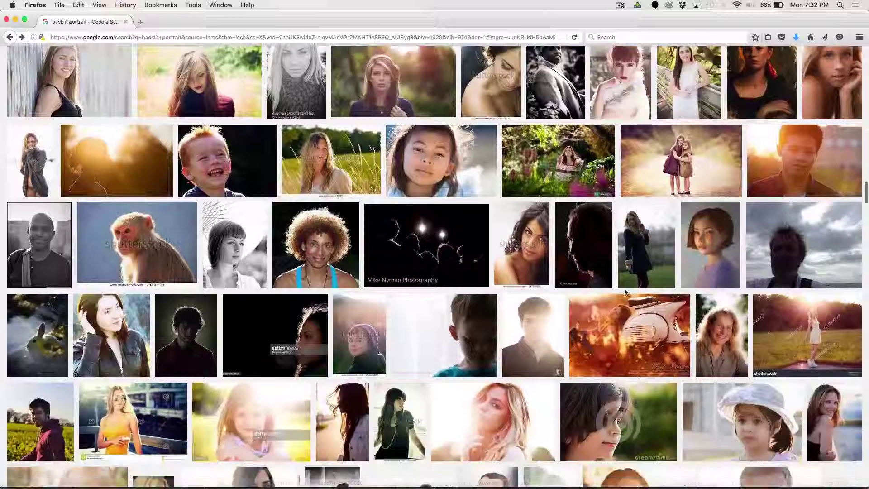
scroll(625, 293, "up", 2)
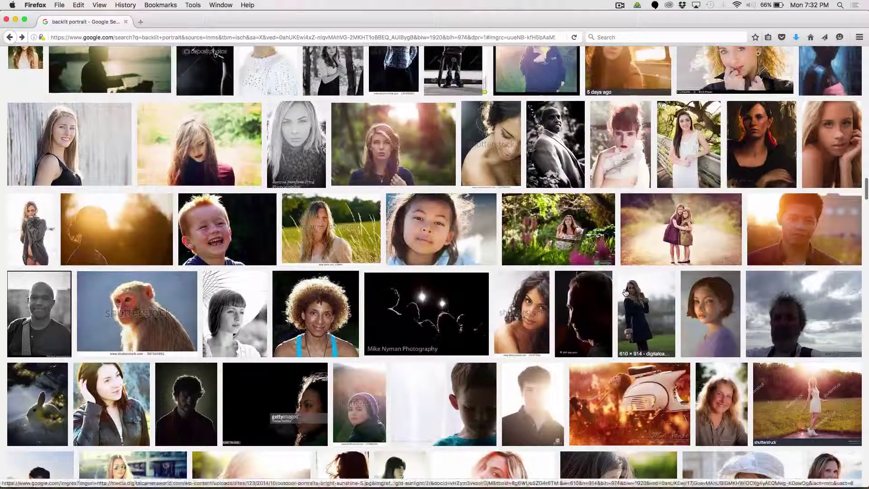
scroll(625, 293, "down", 10)
scroll(624, 292, "down", 11)
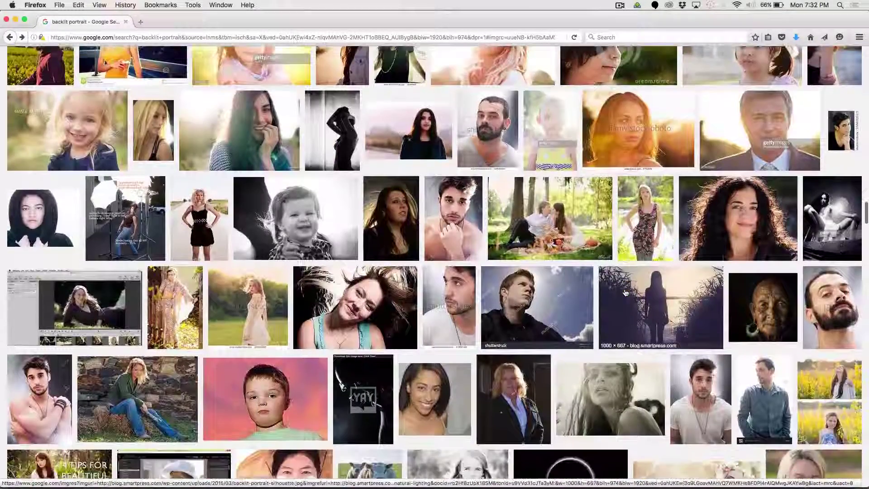
- Look through more of the backlit portrait image results as lighting references, and return to the beginning of the results
scroll(624, 292, "down", 4)
scroll(625, 292, "down", 17)
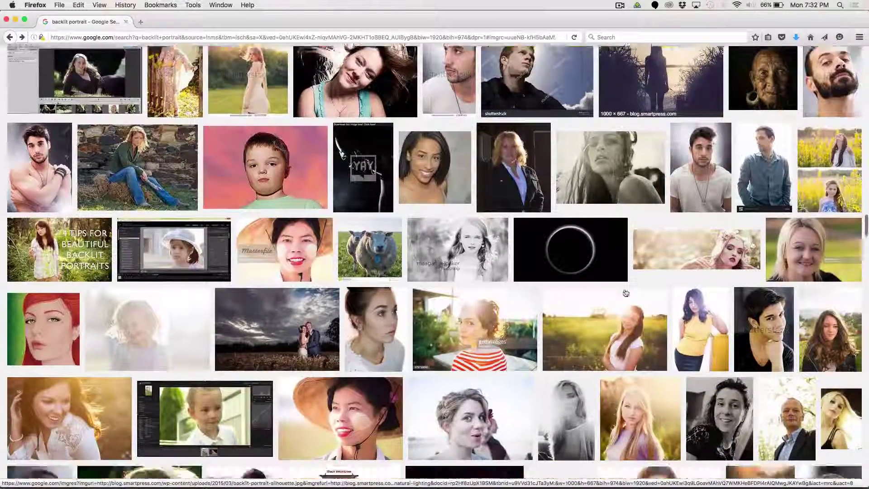
scroll(625, 293, "down", 10)
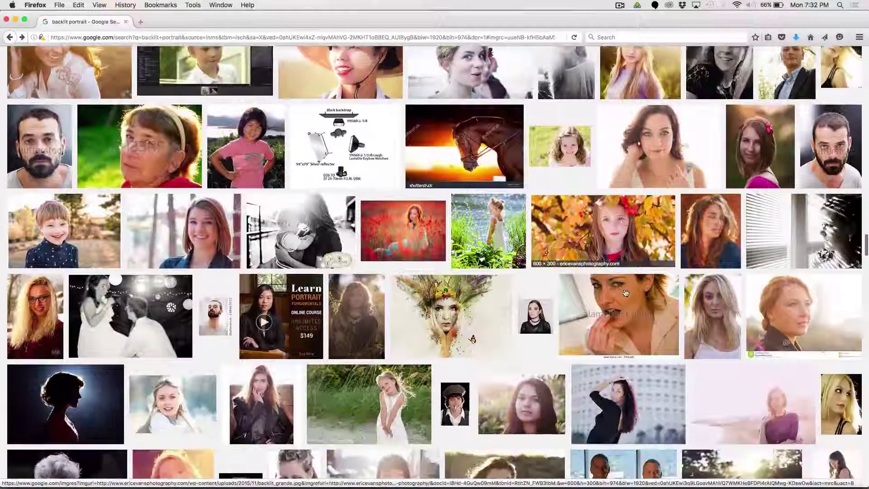
scroll(652, 419, "down", 18)
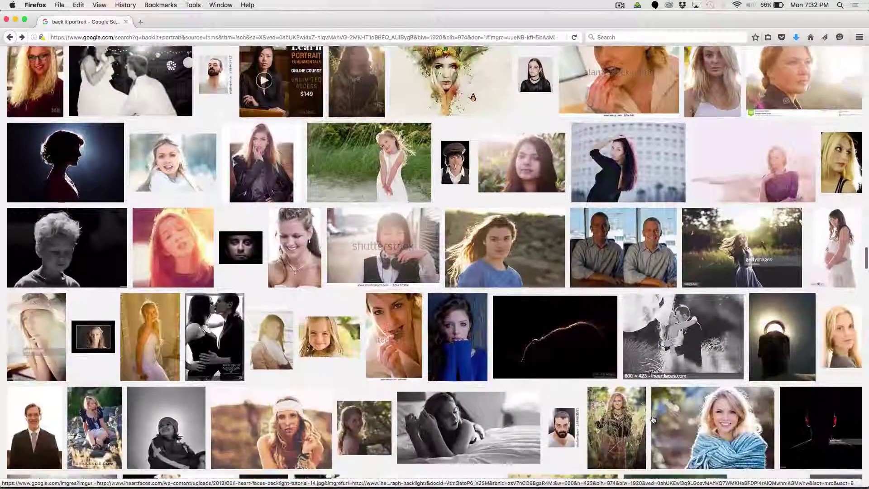
scroll(653, 419, "down", 2)
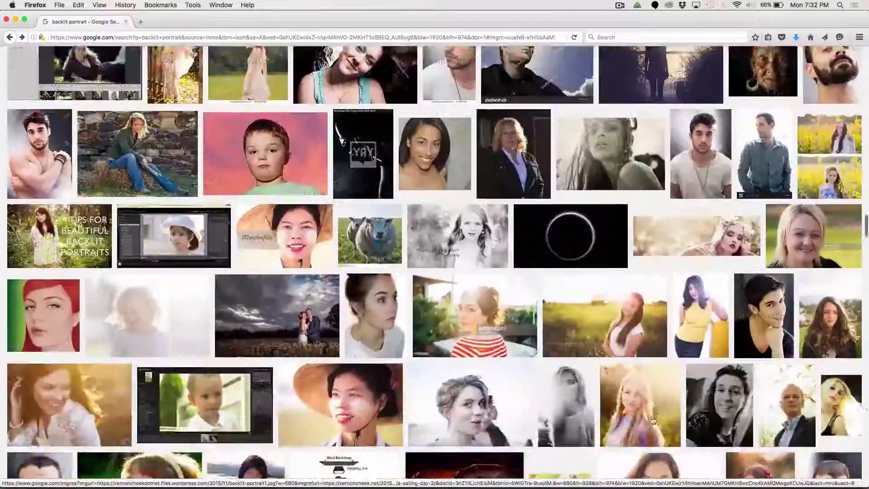
scroll(653, 421, "up", 20)
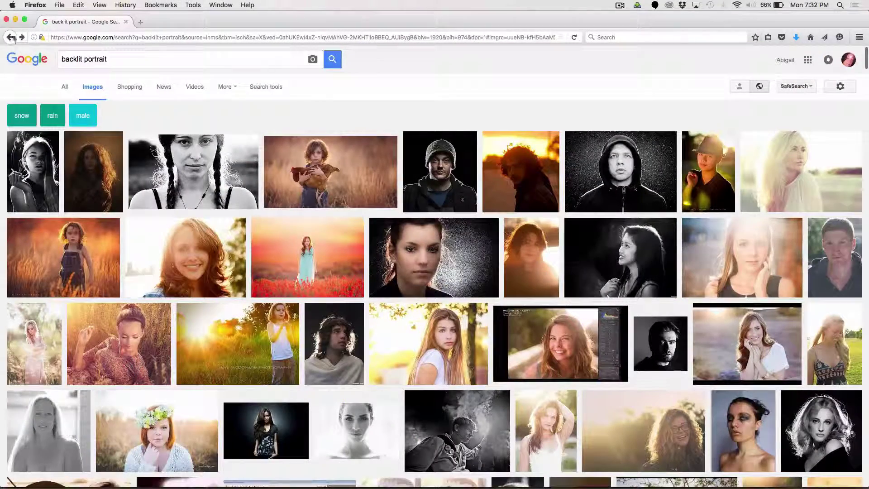
left_click(7, 38)
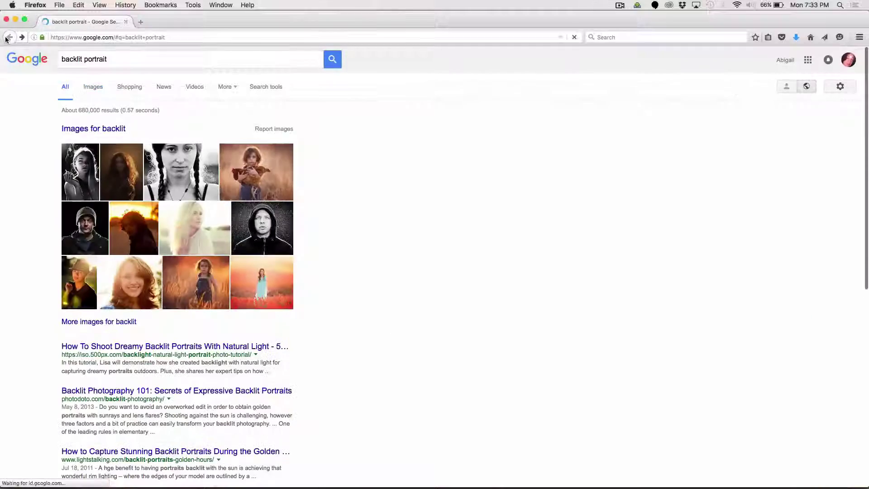
left_click(21, 37)
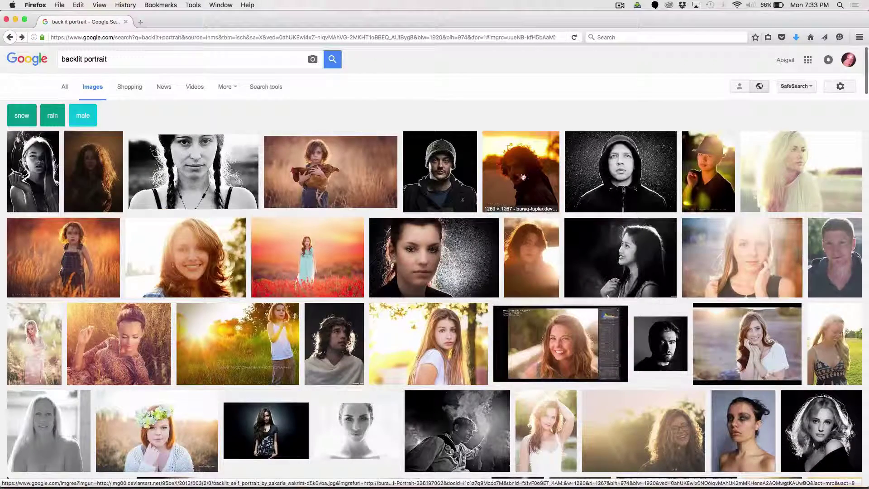
- Switch to Photoshop and compare the original portrait in Snapshot 1 with the latest Add Layer Mask state using the document history
key("super+Tab")
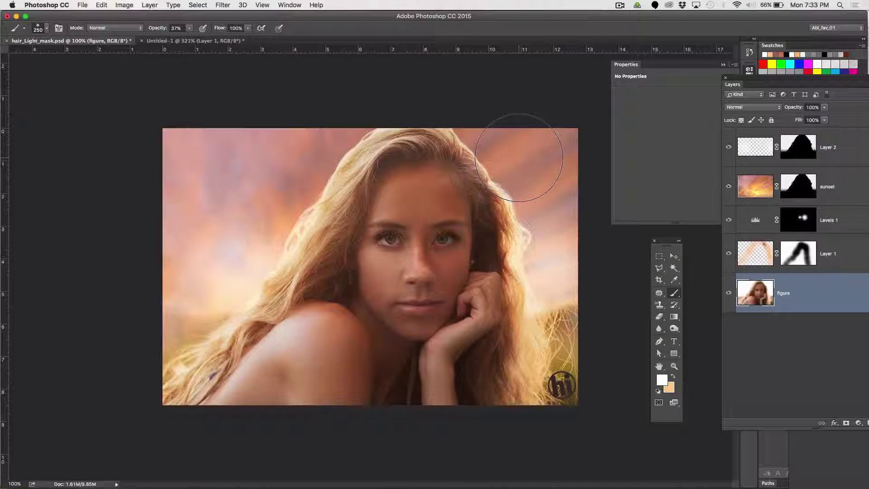
left_click(278, 5)
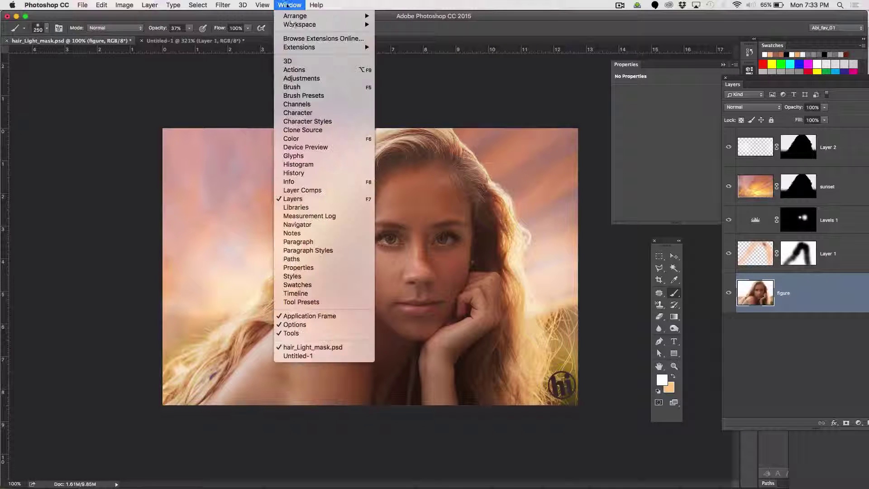
left_click(493, 184)
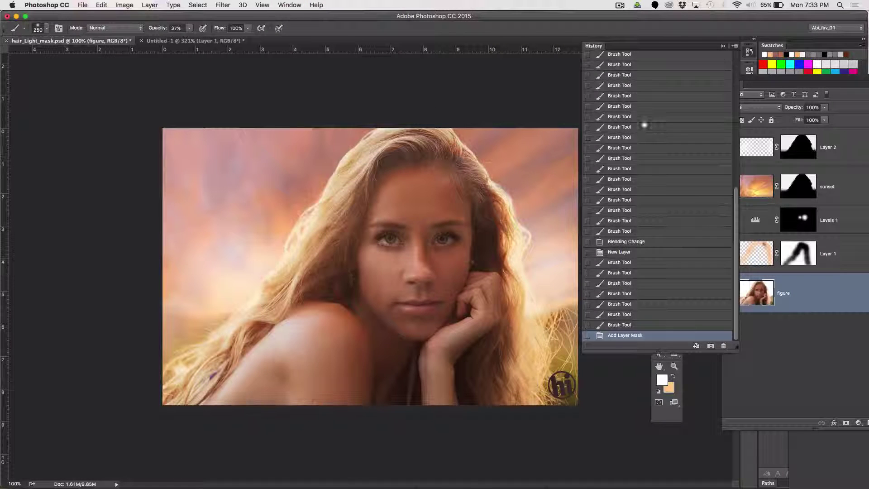
scroll(682, 198, "up", 10)
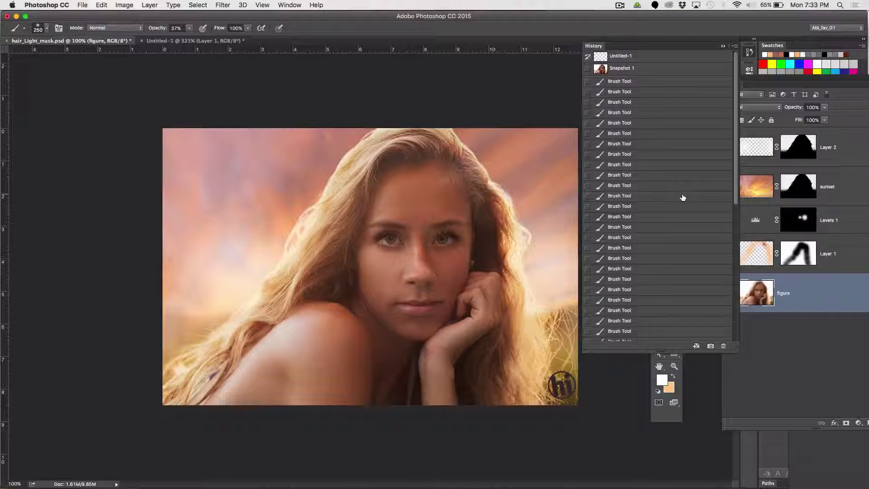
left_click(629, 69)
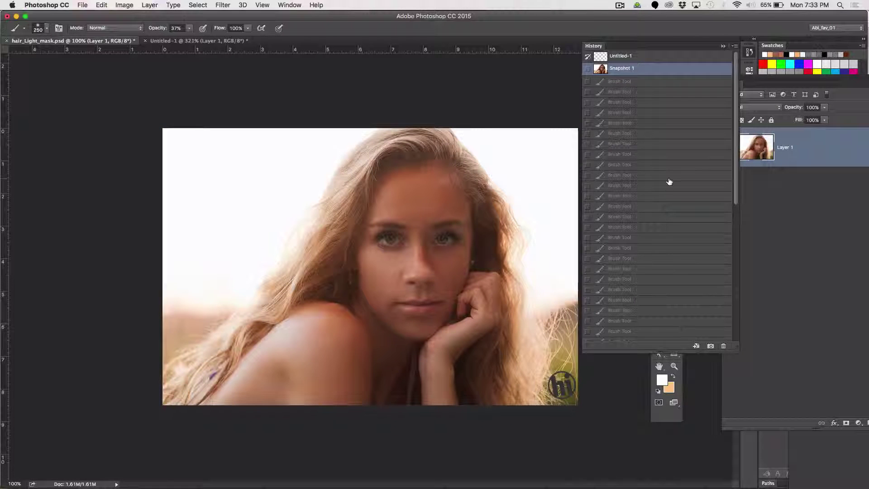
scroll(669, 181, "down", 8)
left_click(625, 335)
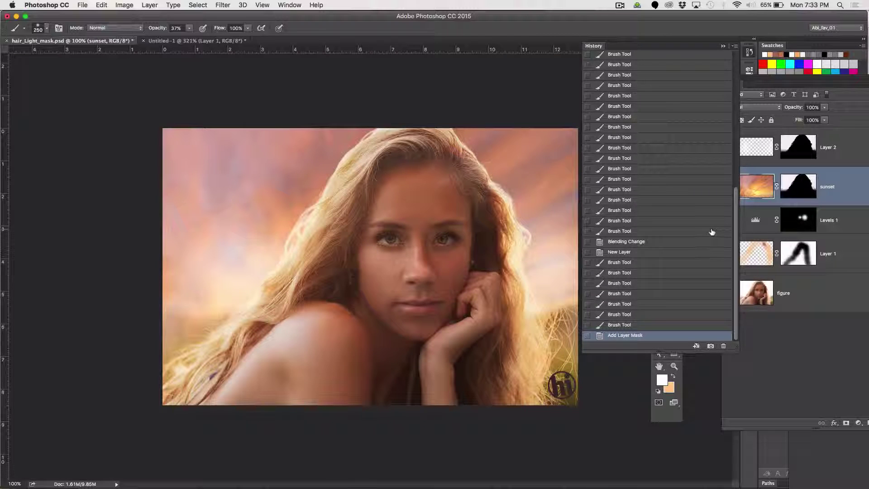
- Save the finished composite hair_Light_mask.psd
left_click(83, 5)
left_click(90, 90)
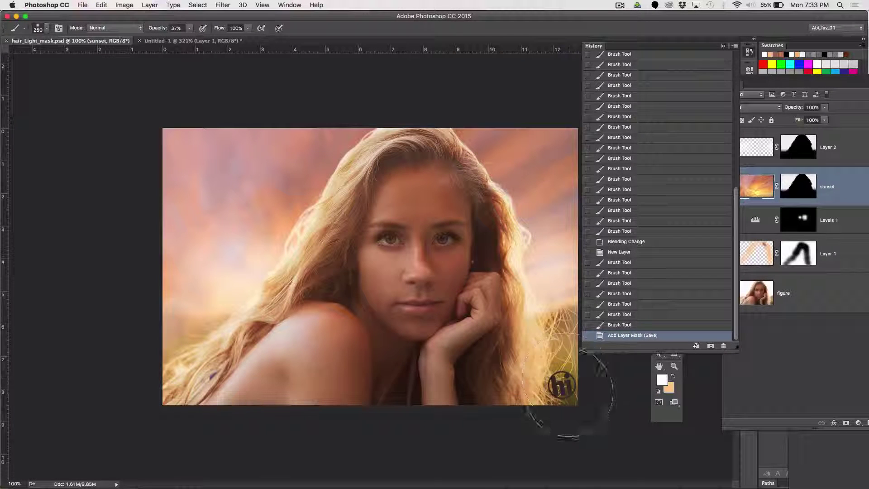
left_click(619, 5)
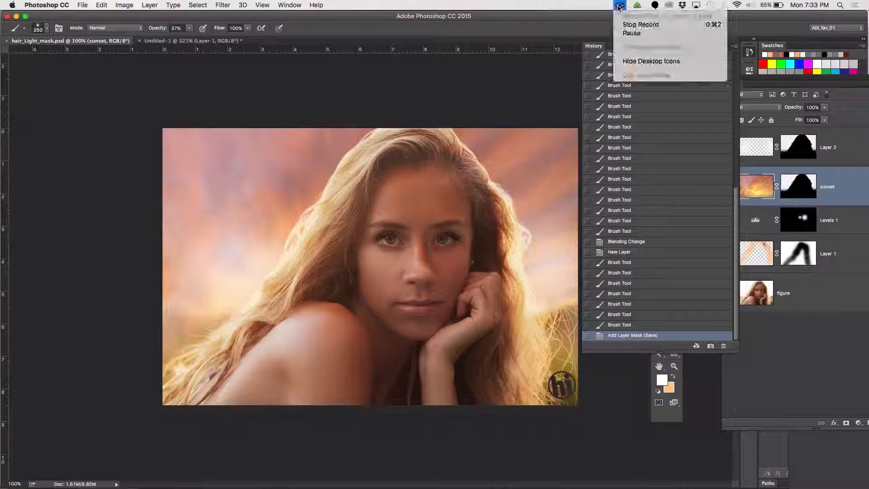